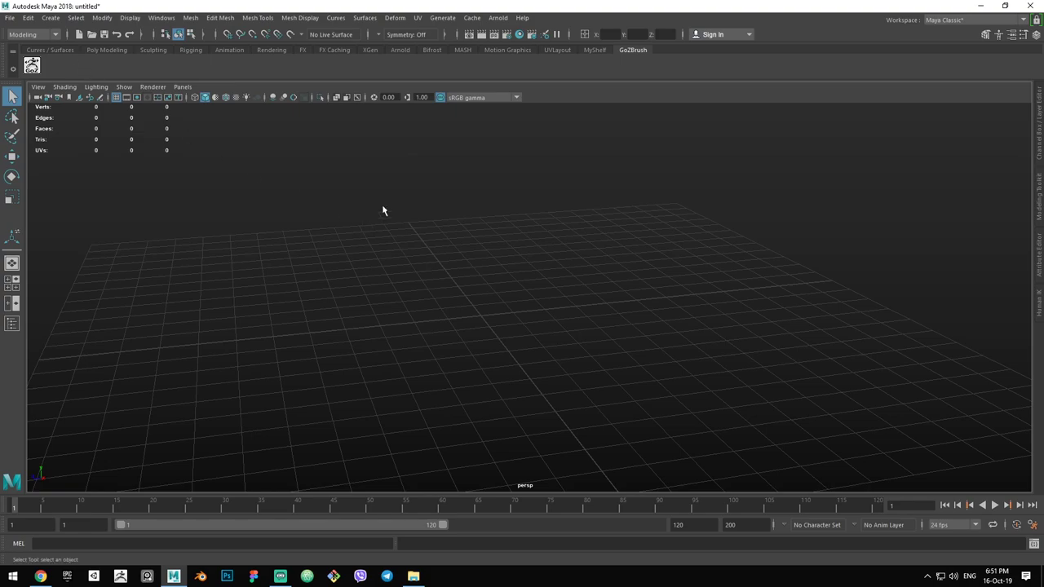
Look through the tools on the existing shelves, including Bifrost, MASH, XGen, Sculpting, Poly Modeling and Rigging
click(424, 50)
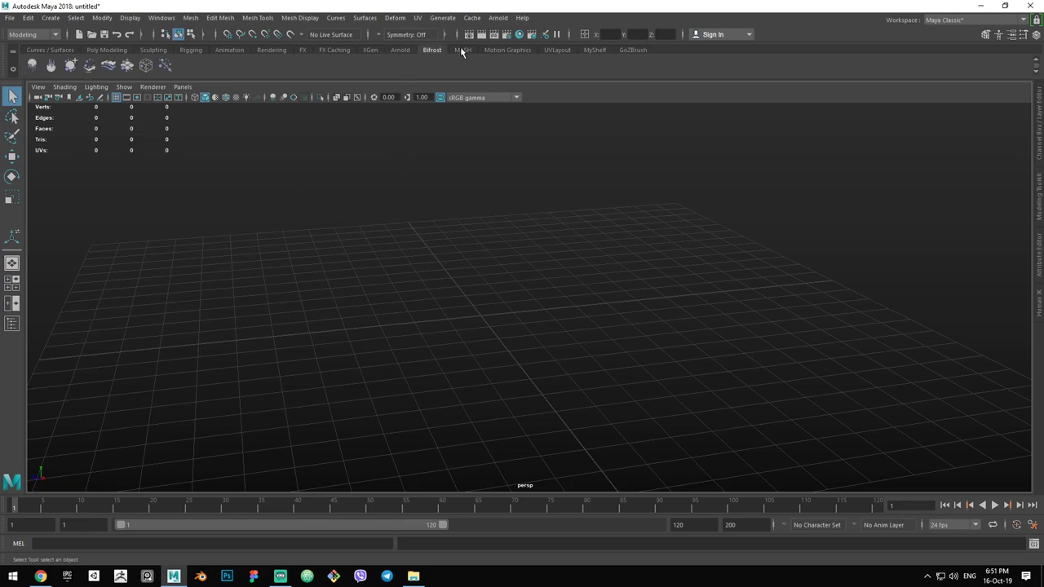
click(461, 50)
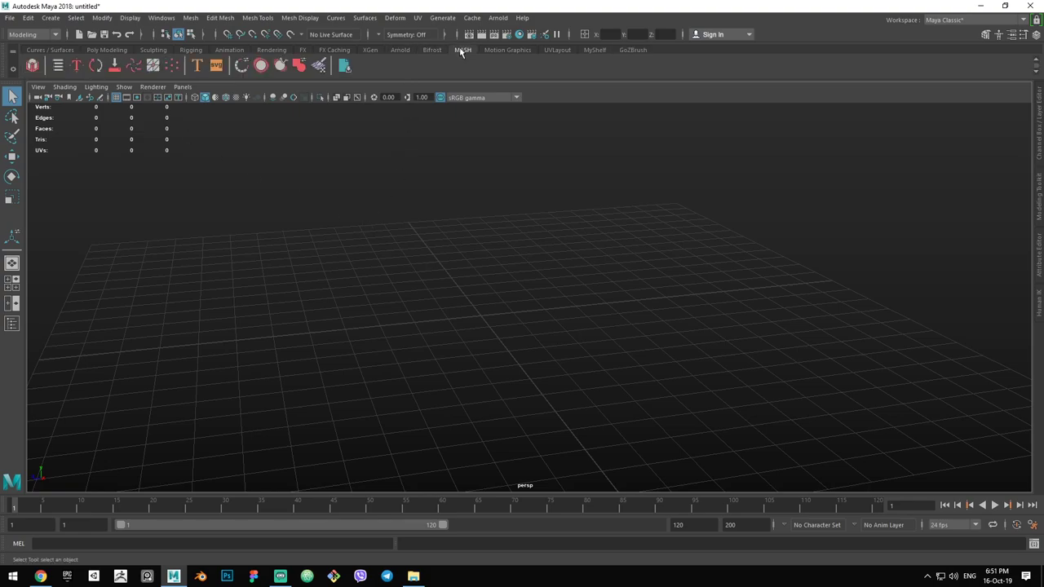
click(396, 51)
click(369, 50)
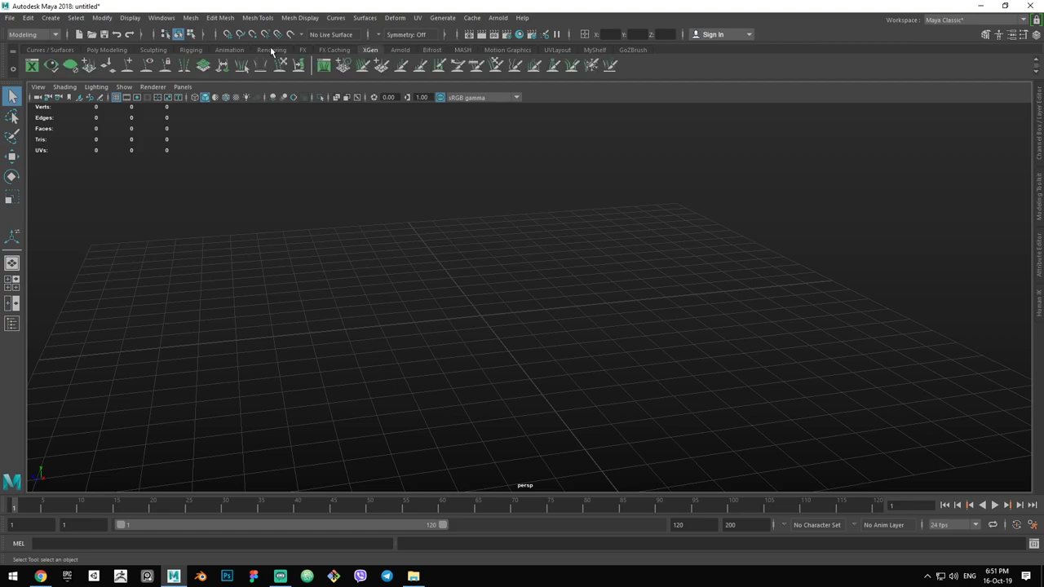
click(272, 49)
click(220, 51)
click(153, 49)
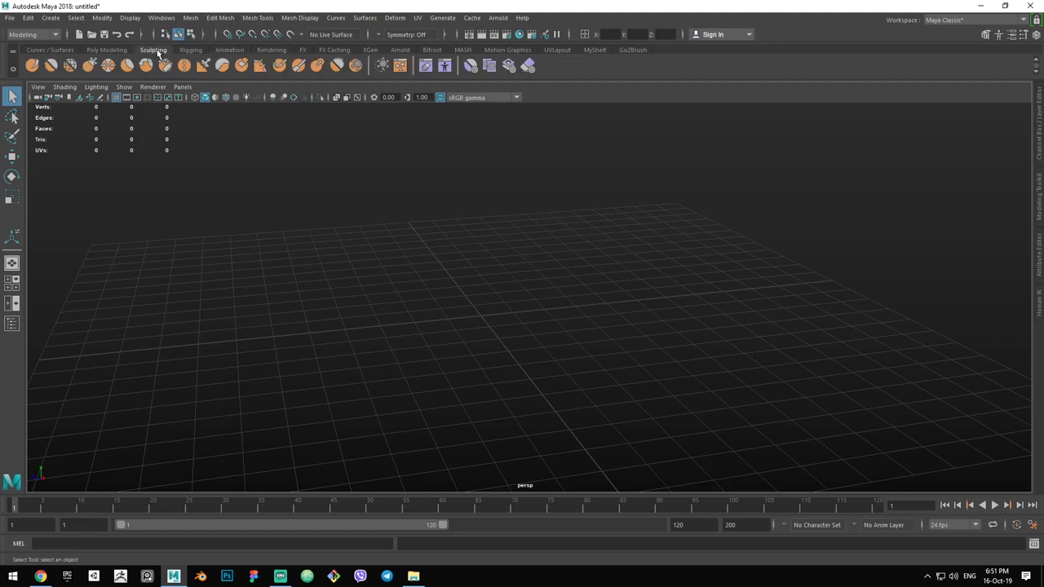
click(106, 49)
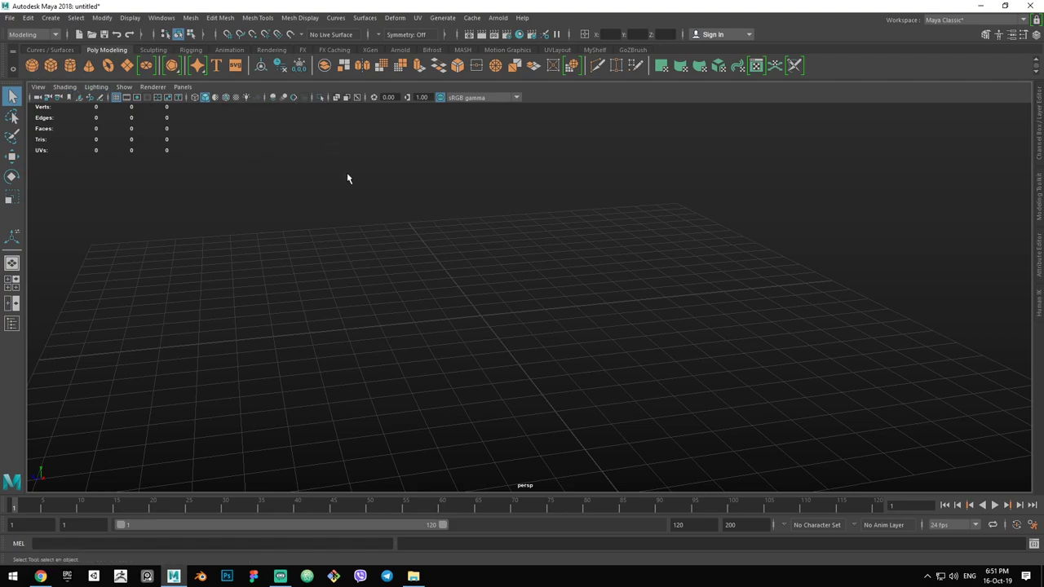
mouse_move(470, 179)
alt+mouse_down()
mouse_move(458, 187)
mouse_move(466, 242)
mouse_move(463, 207)
alt+mouse_up()
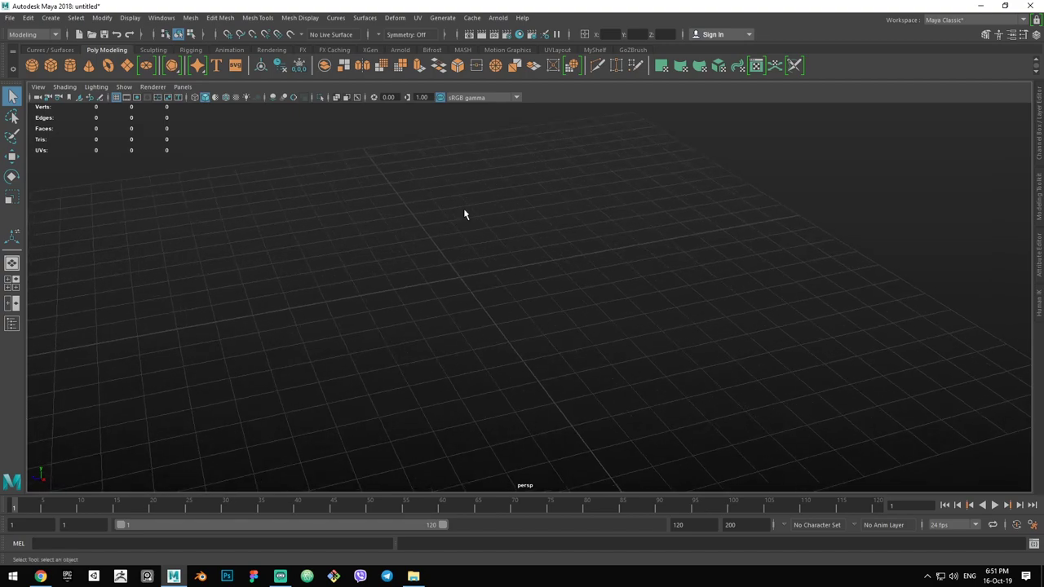
click(152, 50)
click(190, 50)
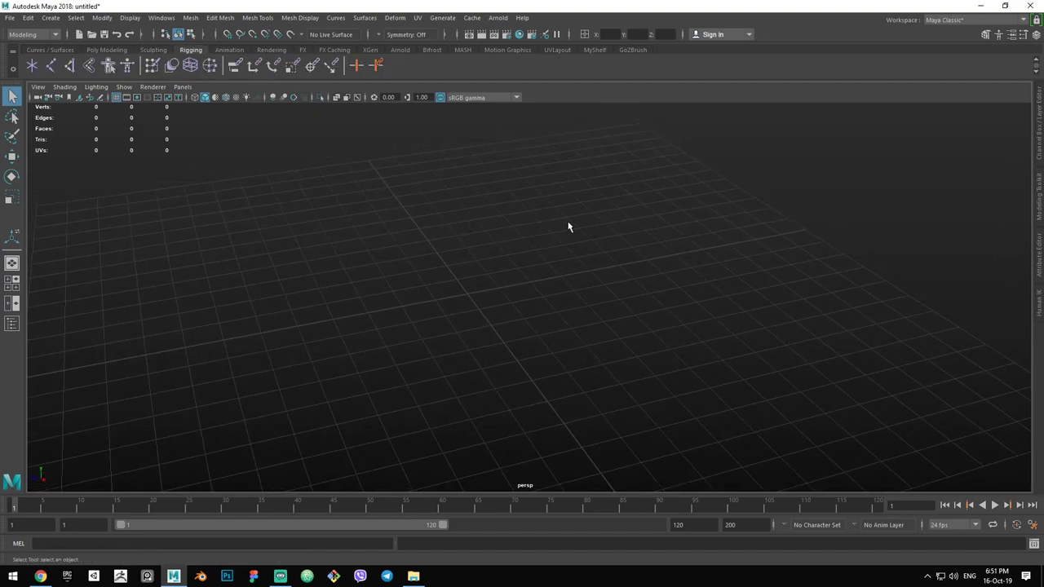
alt+drag(493, 265, 506, 260)
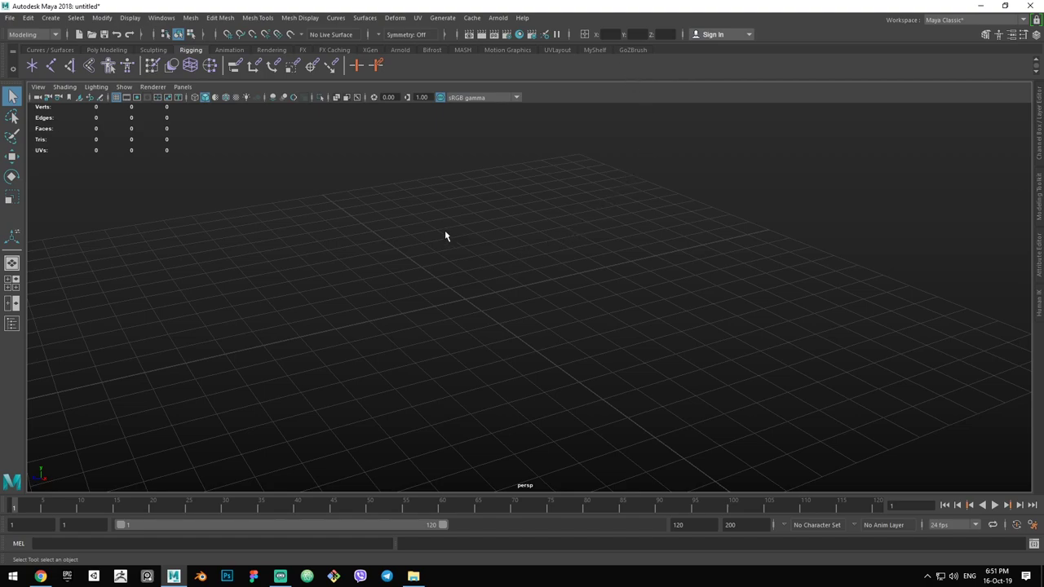
alt+middle_drag(445, 231, 462, 232)
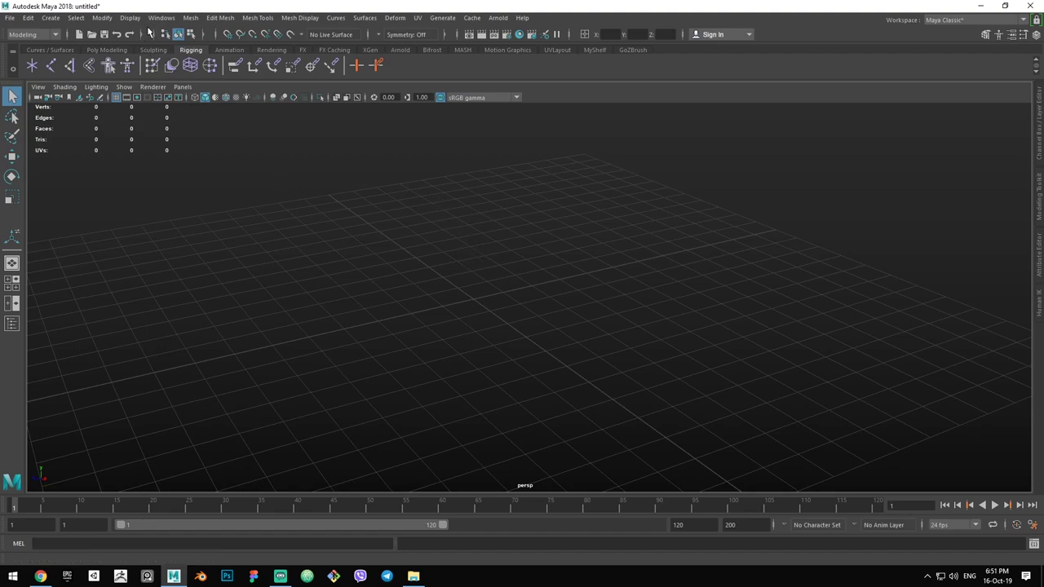
Open the Shelf Editor and create a new shelf after GoZBrush
click(164, 21)
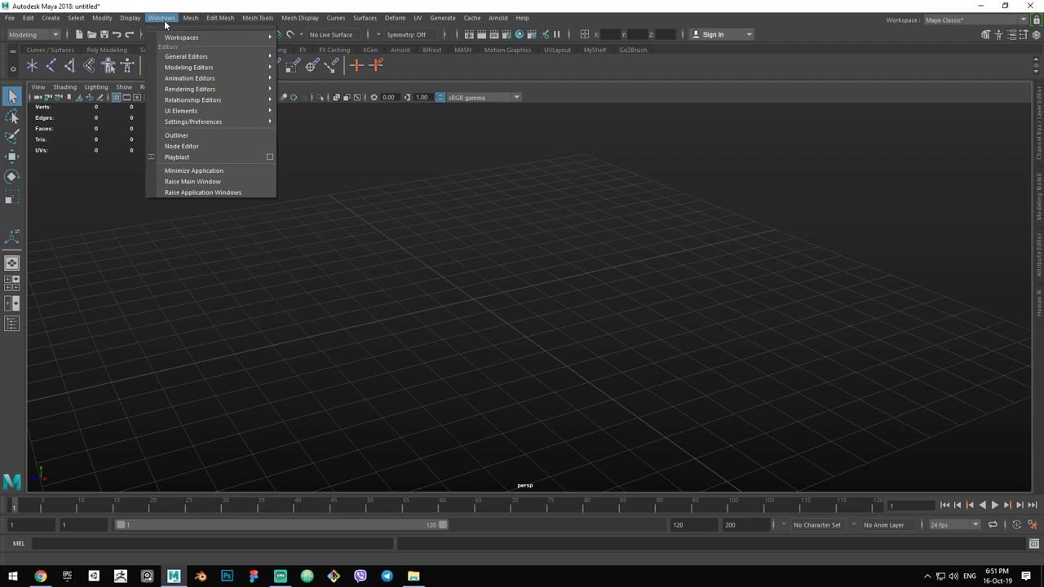
mouse_move(214, 123)
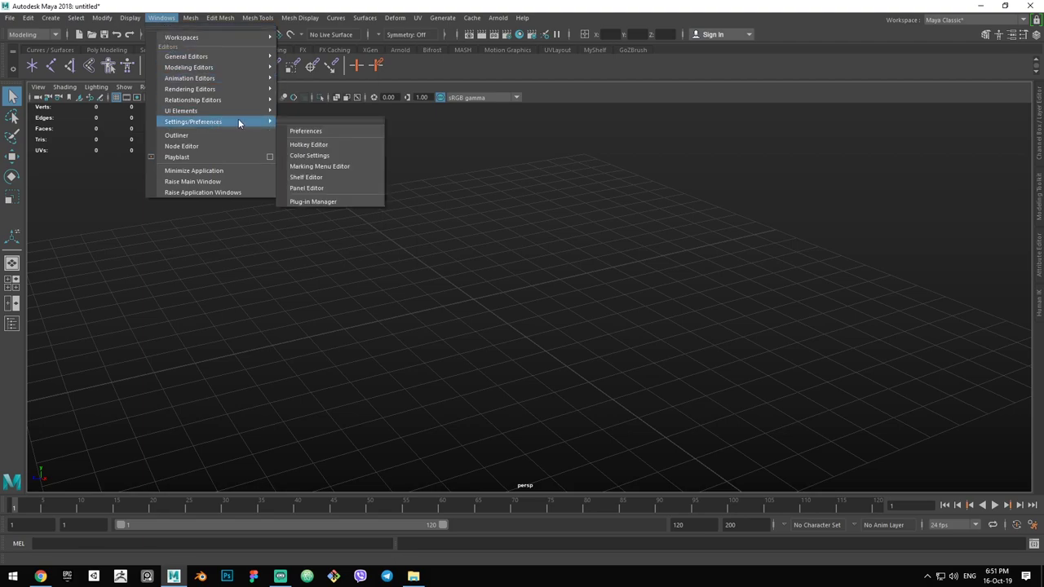
click(318, 177)
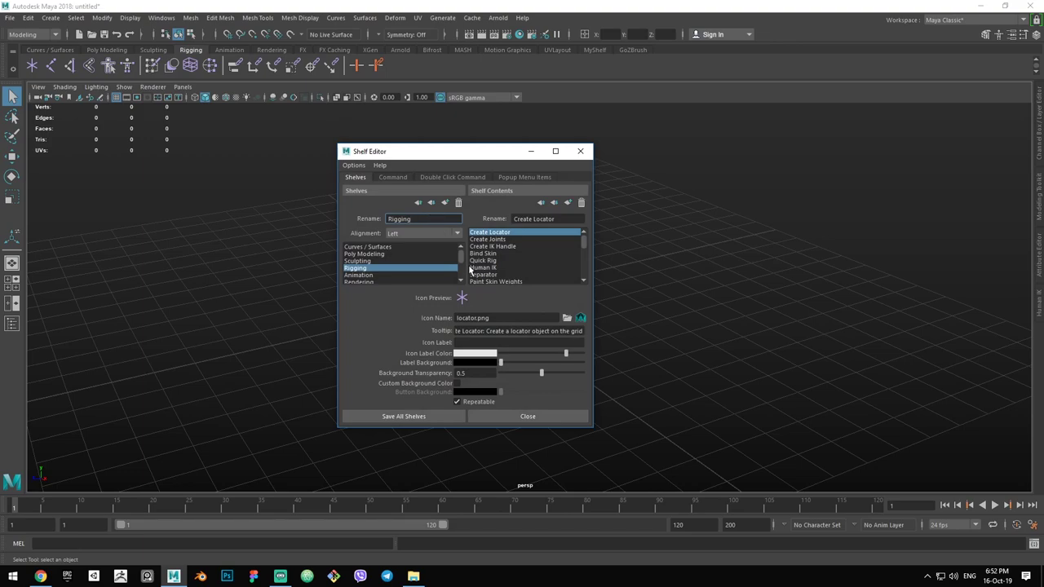
mouse_move(463, 259)
mouse_down()
mouse_move(463, 269)
mouse_move(463, 257)
mouse_up()
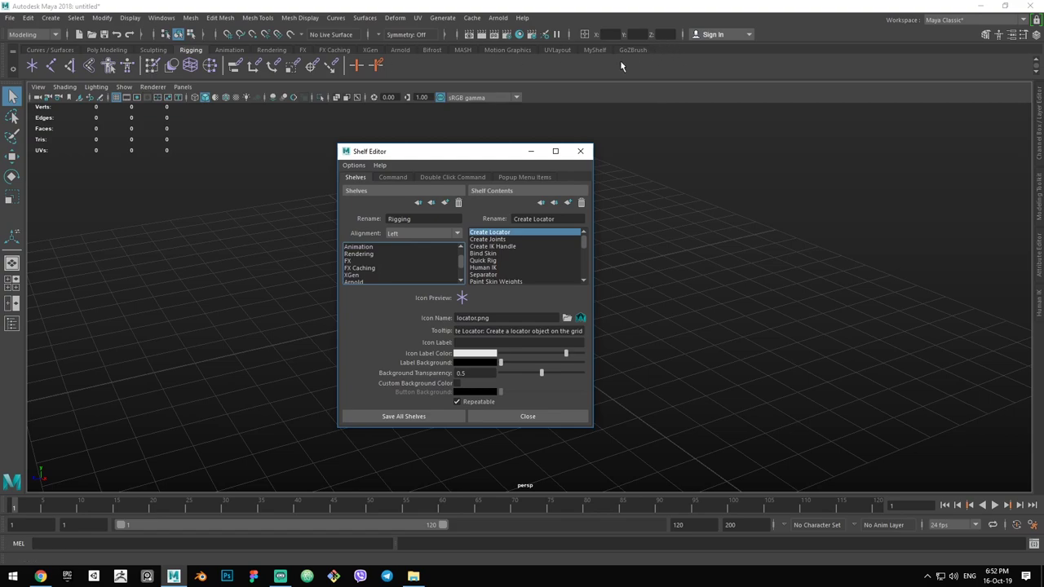
drag(461, 264, 462, 274)
click(363, 276)
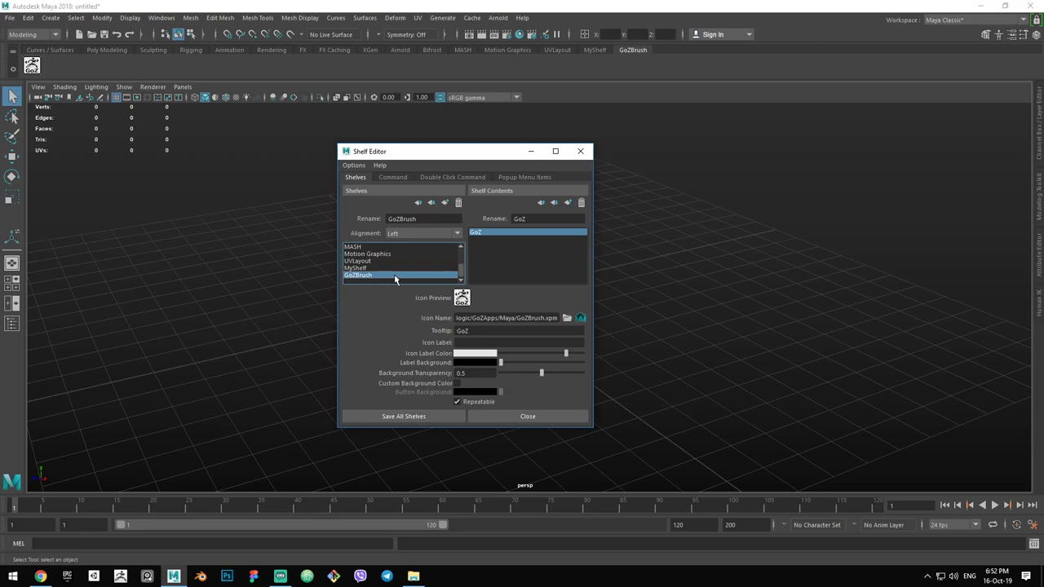
click(445, 204)
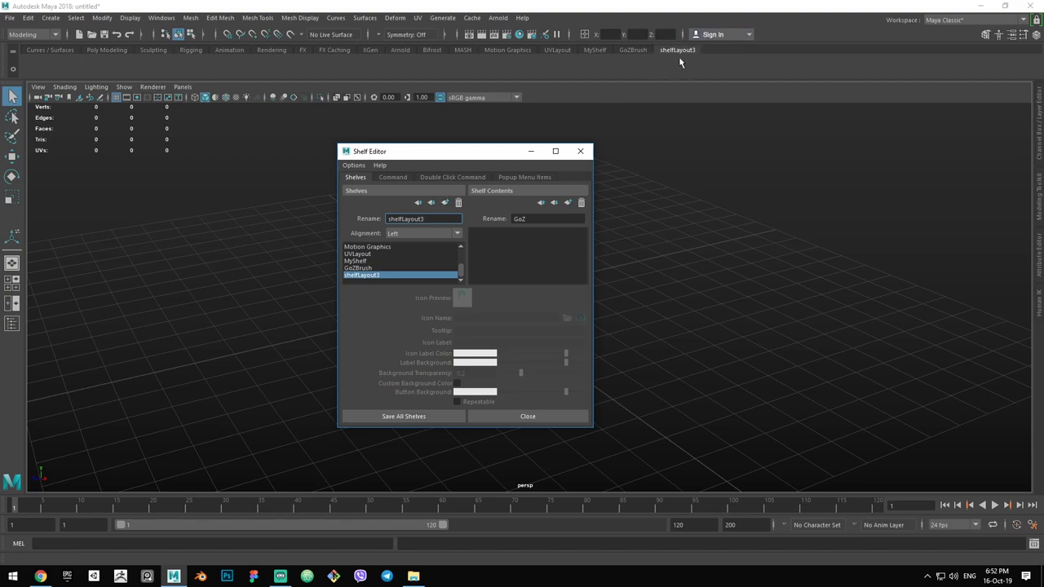
Move the new shelf up the shelf order until it sits just before Arnold
click(418, 203)
click(418, 203)
click(418, 203)
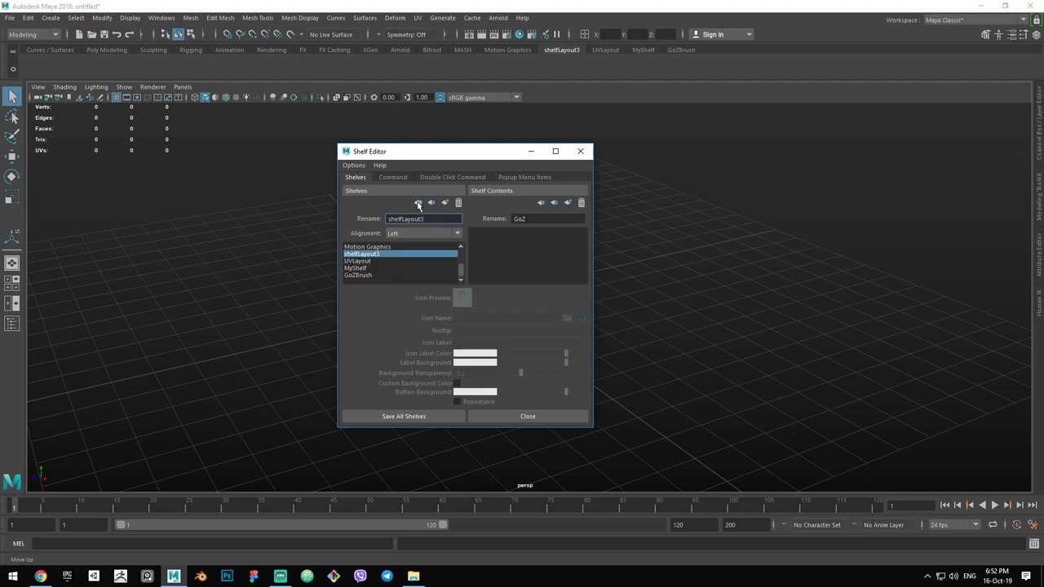
click(418, 204)
click(431, 205)
click(417, 204)
click(431, 205)
click(417, 204)
click(418, 203)
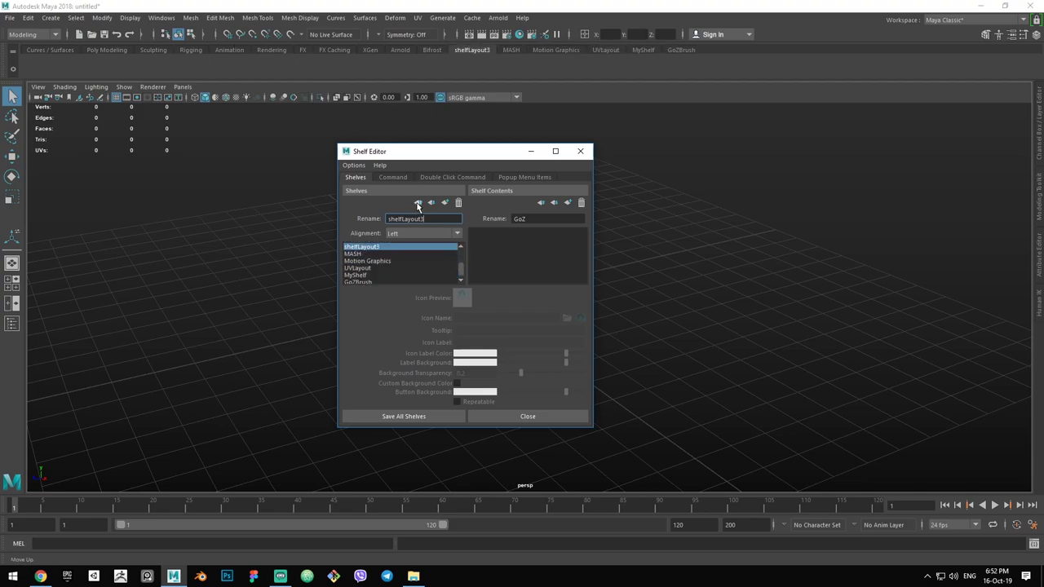
click(418, 203)
click(419, 203)
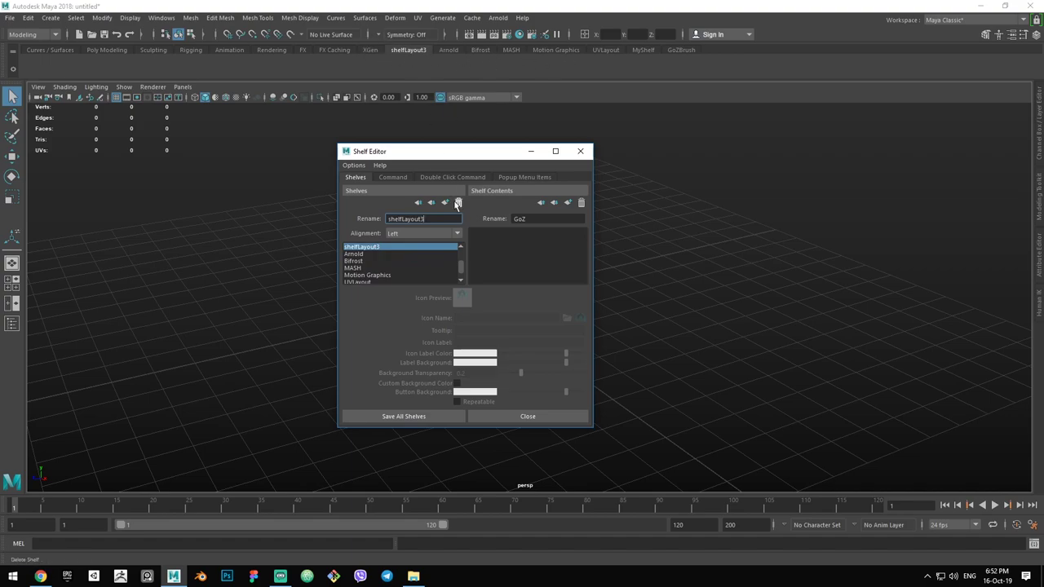
Move the new shelf back down to the end of the shelf order, after GoZBrush
click(431, 202)
click(430, 202)
click(430, 202)
click(430, 202)
click(431, 202)
click(431, 202)
click(430, 202)
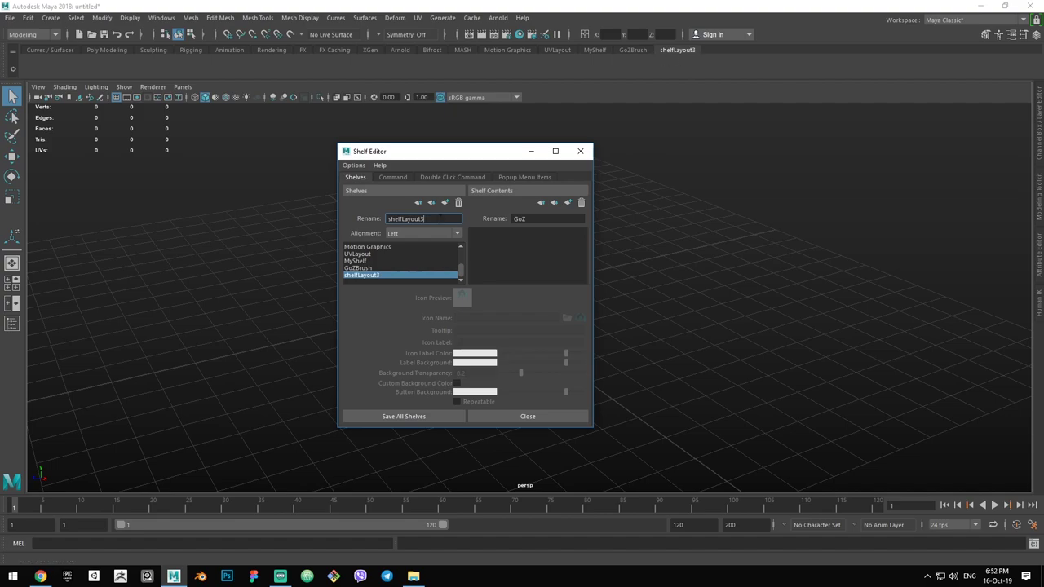
Rename the new shelf ATestShelf and save all shelves
double_click(439, 218)
text(ATestShelf)
click(413, 419)
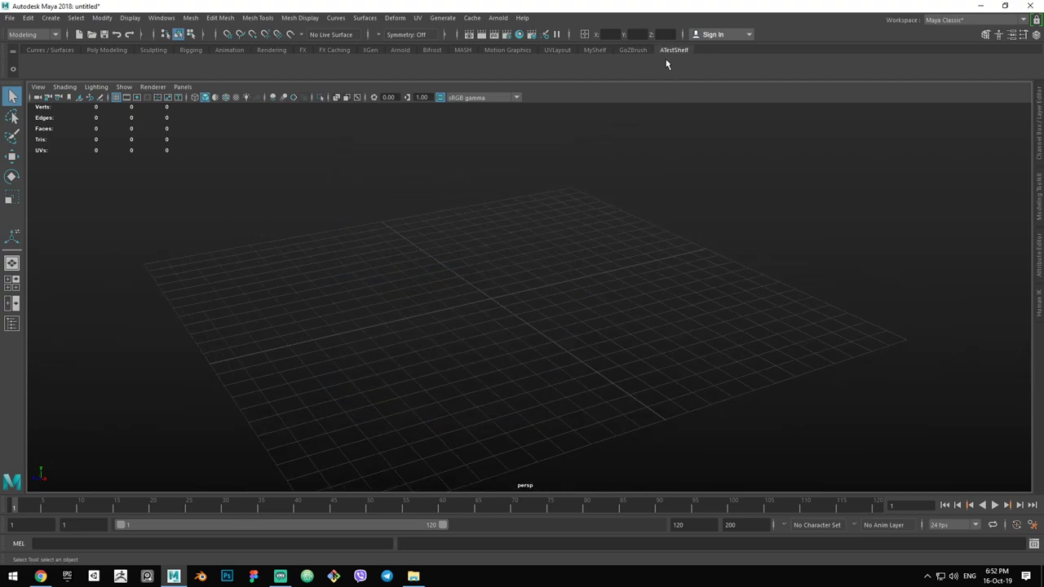
alt+middle_drag(465, 221, 473, 226)
scroll(535, 317, up, 3)
alt+drag(534, 317, 501, 300)
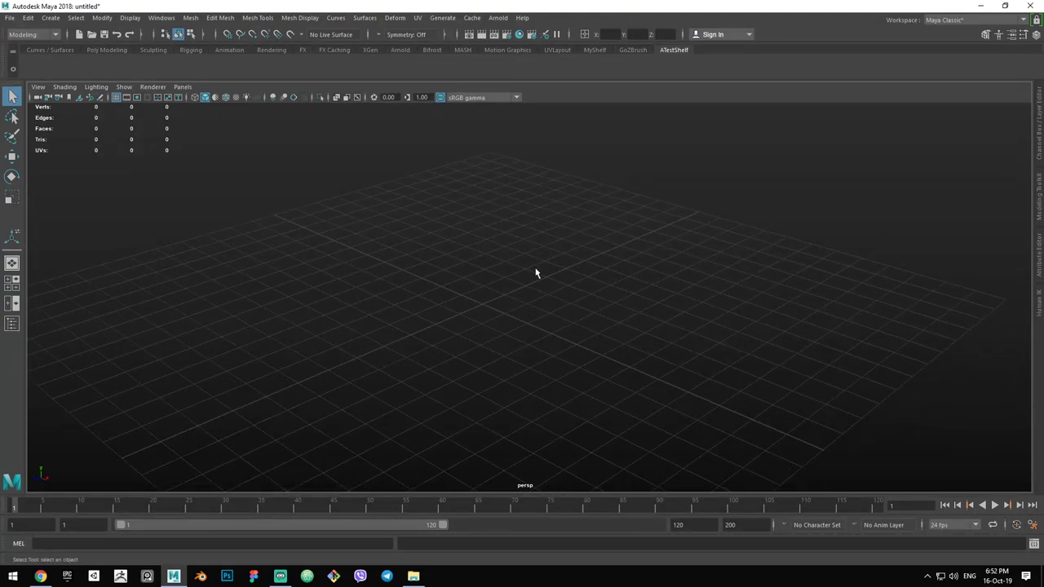
alt+drag(535, 269, 500, 283)
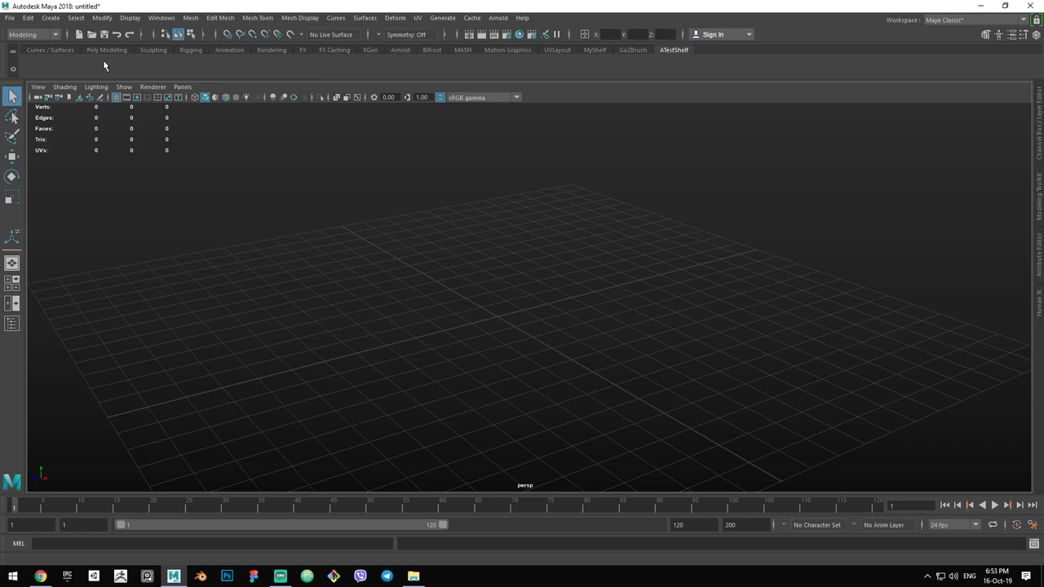
Add the polygon primitive Cylinder command to ATestShelf
click(51, 18)
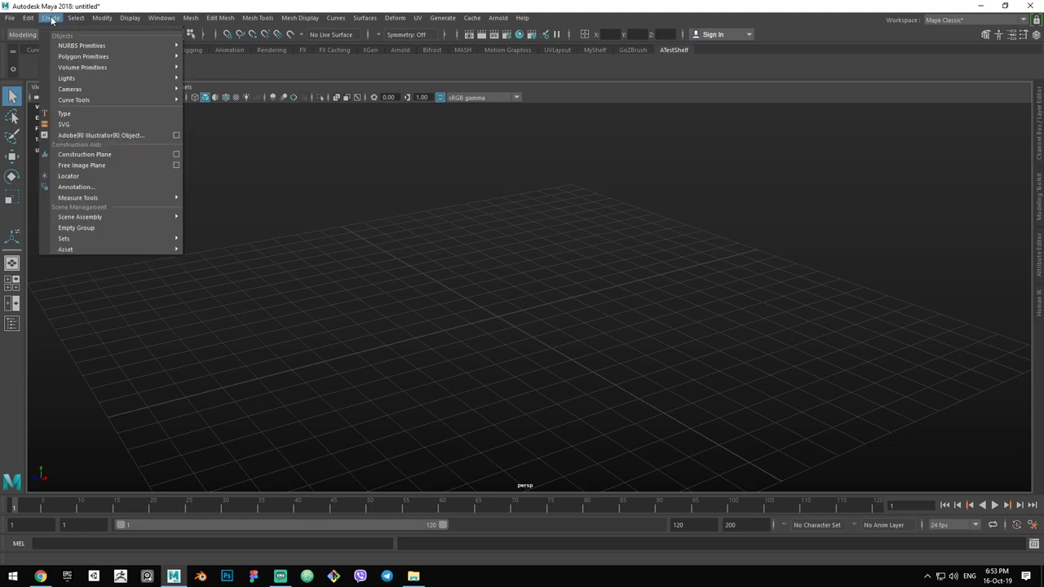
mouse_move(119, 55)
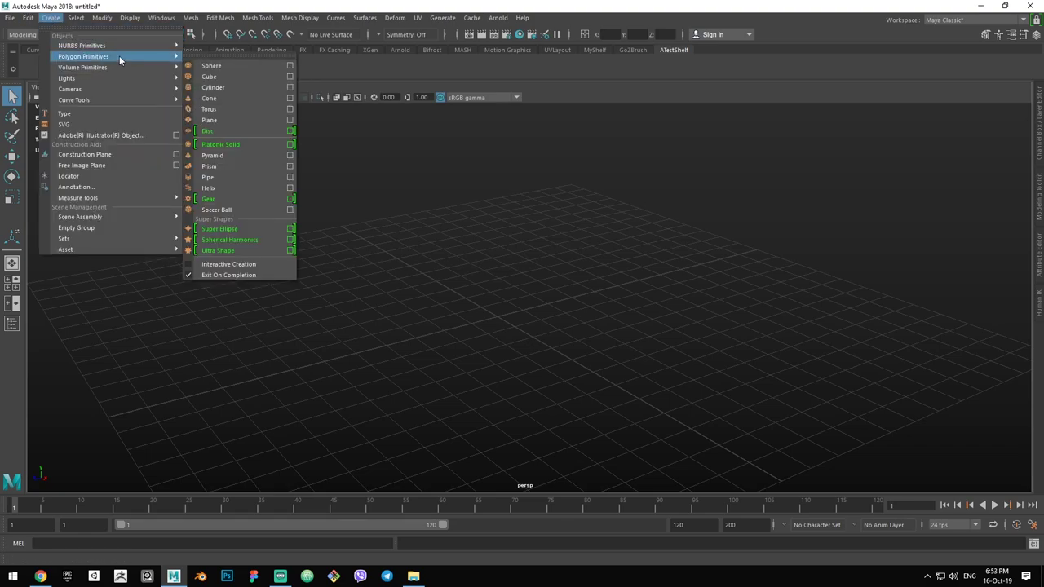
ctrl+shift+click(243, 86)
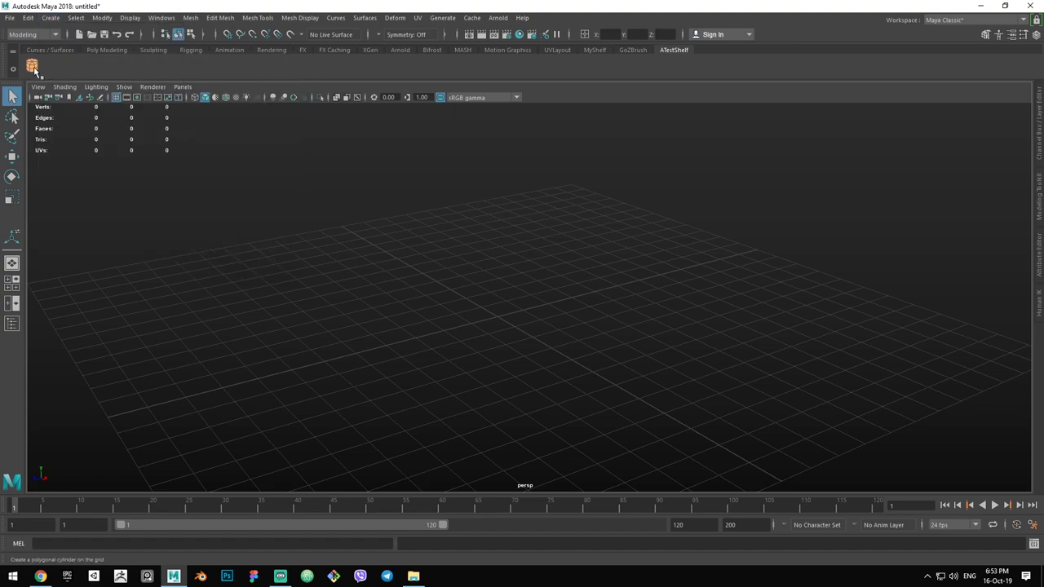
Create a polygon cylinder with the command stored on ATestShelf and select it
click(33, 69)
click(545, 270)
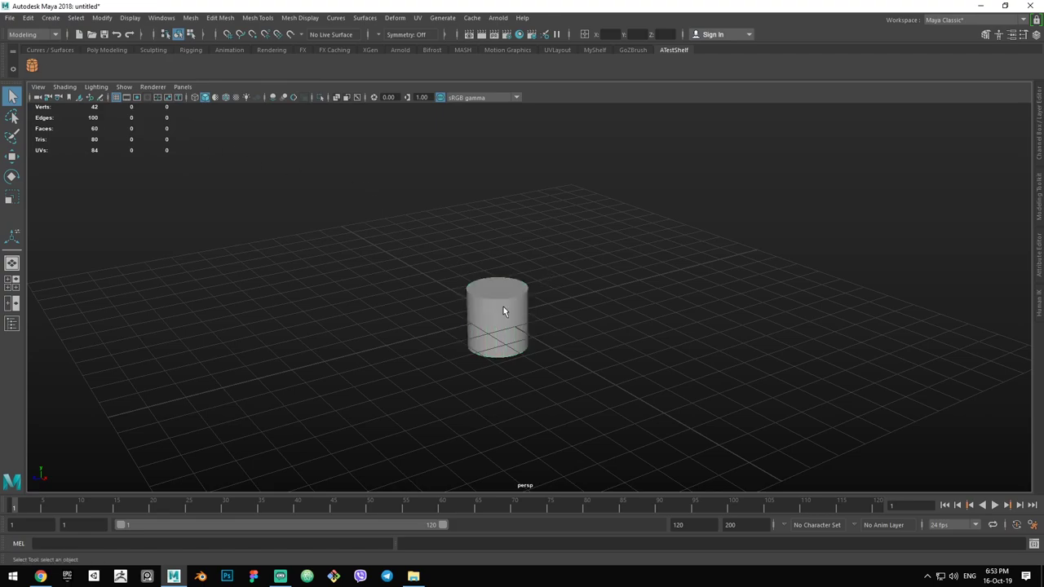
click(504, 307)
scroll(572, 269, down, 4)
alt+drag(572, 269, 600, 277)
alt+middle_drag(600, 277, 584, 248)
scroll(570, 271, up, 3)
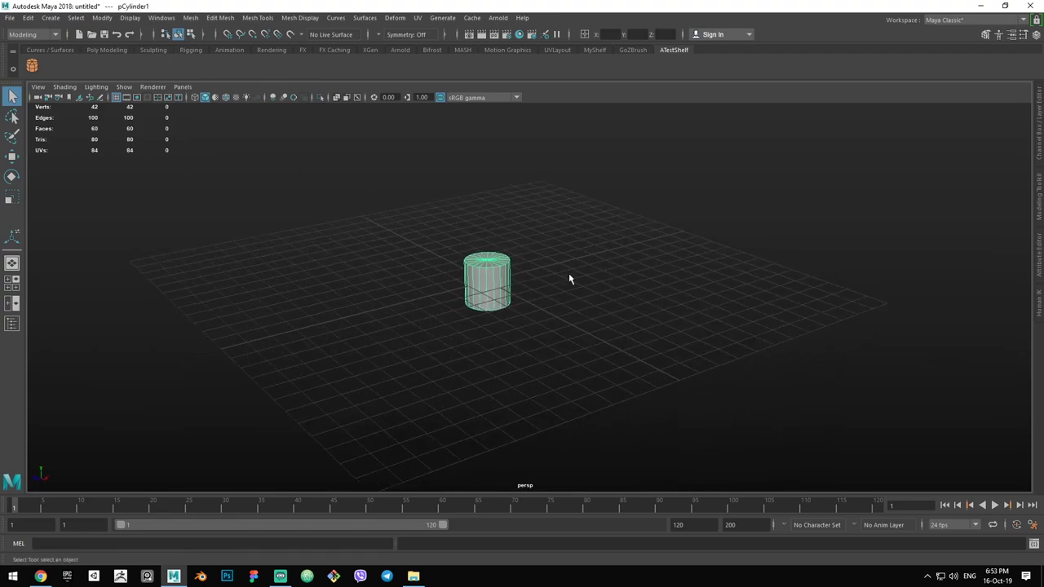
alt+drag(568, 274, 596, 259)
alt+middle_drag(596, 258, 612, 287)
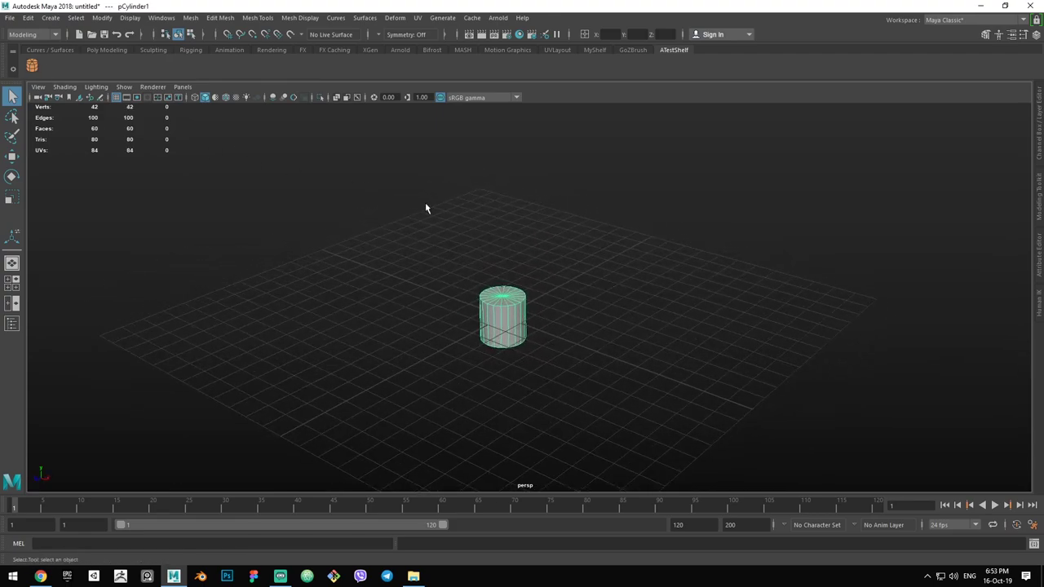
Add the polygon primitive Sphere and Cube commands to ATestShelf
click(50, 17)
mouse_move(164, 67)
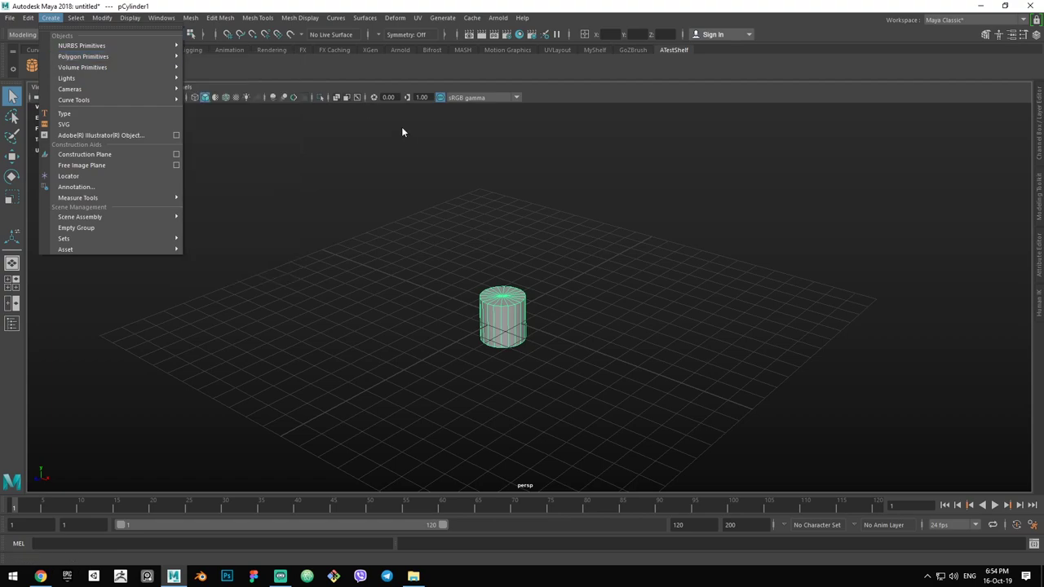
click(63, 14)
click(63, 15)
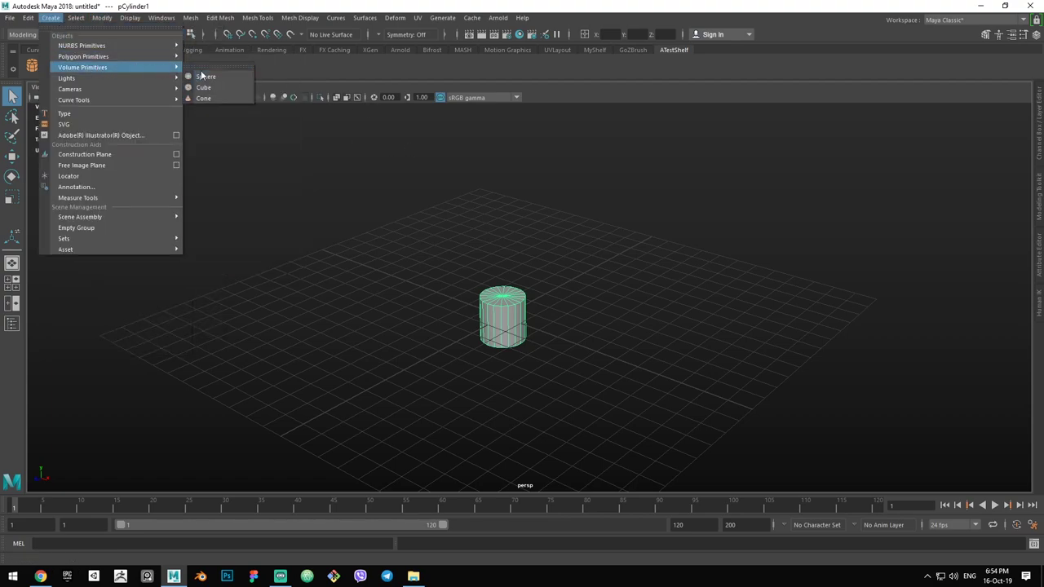
mouse_move(170, 60)
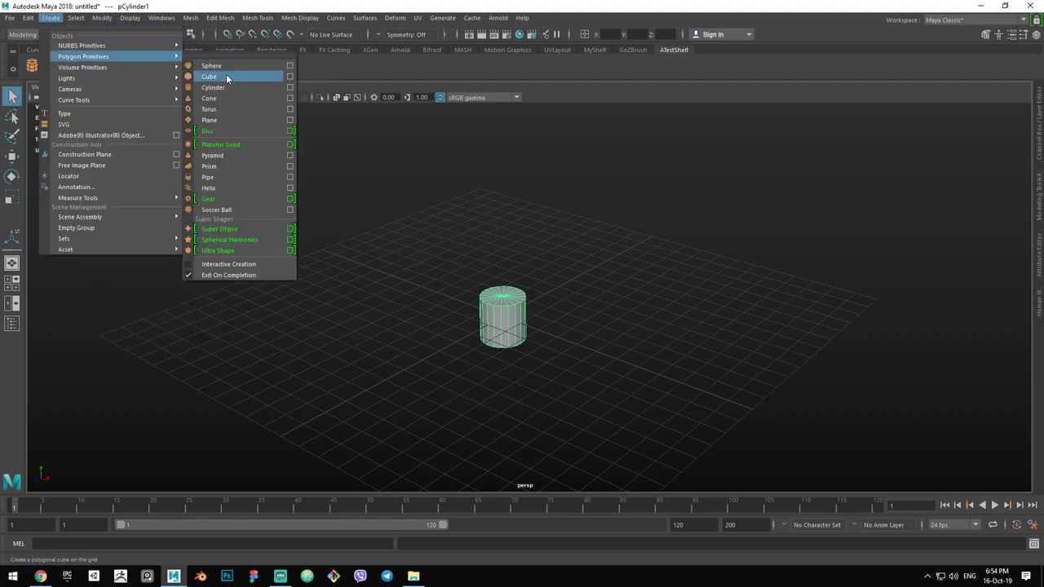
click(460, 209)
Snap the cylinder's pivot to the centre of its base and move the cylinder up so it stands on the grid
click(511, 314)
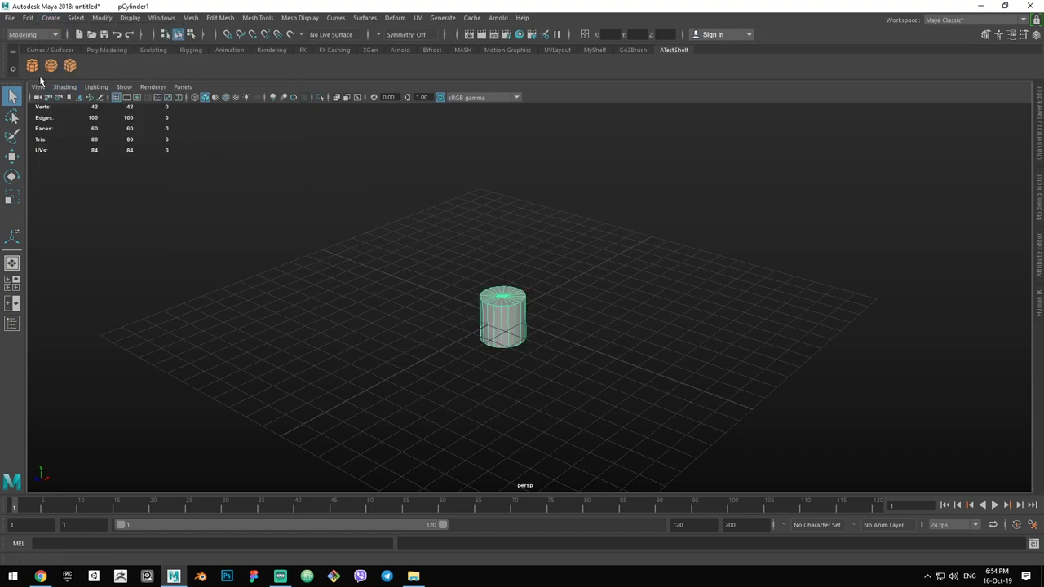
alt+middle_drag(512, 269, 511, 256)
click(564, 259)
scroll(563, 258, up, 3)
click(506, 297)
key(w)
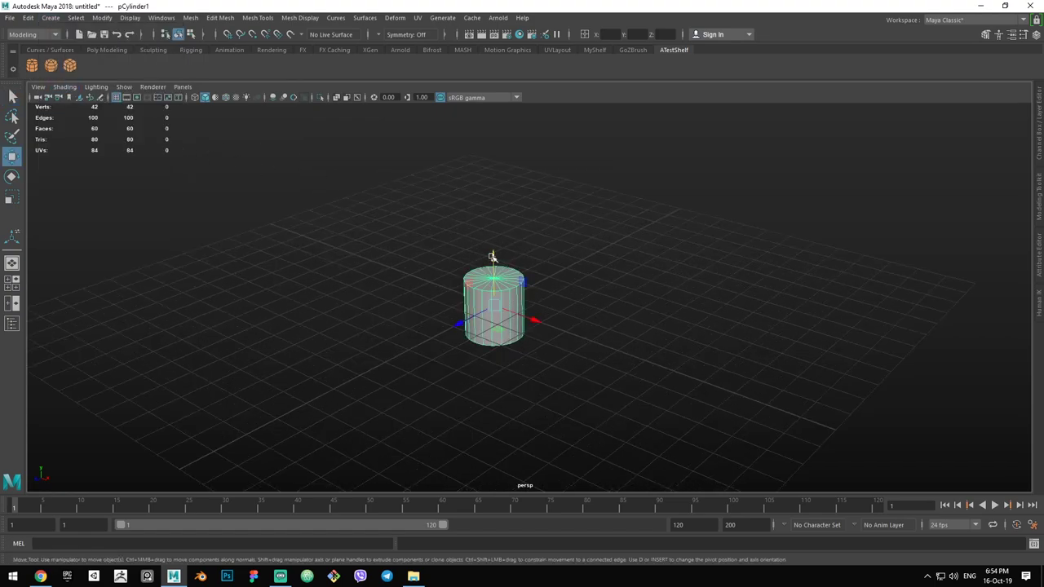
key(d)
key(v)
drag(493, 256, 497, 347)
key(x)
drag(494, 285, 494, 306)
scroll(550, 264, down, 3)
alt+middle_drag(550, 264, 541, 296)
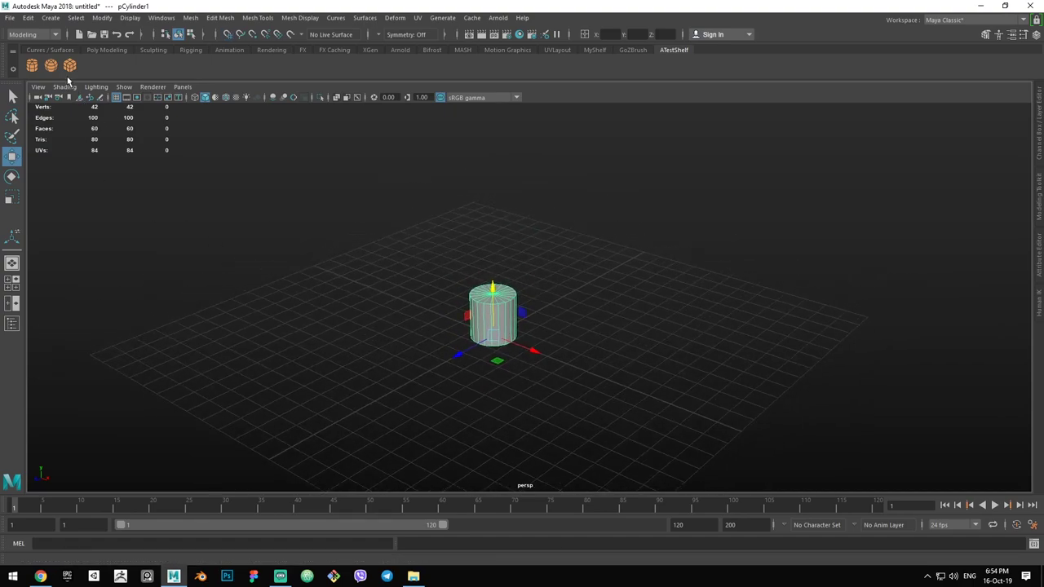
scroll(611, 310, up, 3)
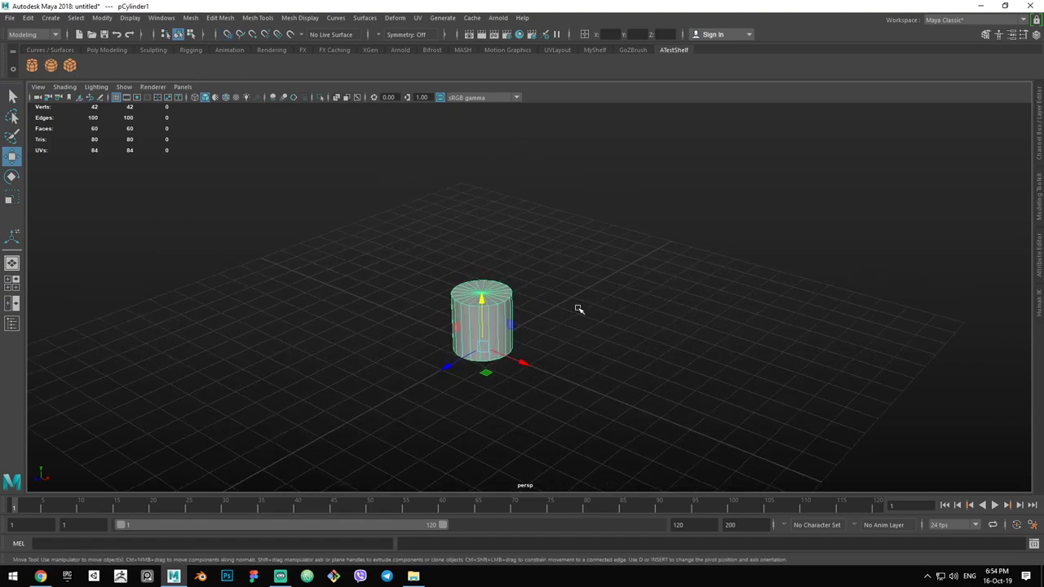
Select only the cylinder's top cap faces and raise them to roughly double the cylinder's height
alt+drag(579, 309, 567, 292)
scroll(567, 293, up, 2)
right_drag(481, 263, 481, 301)
key(4)
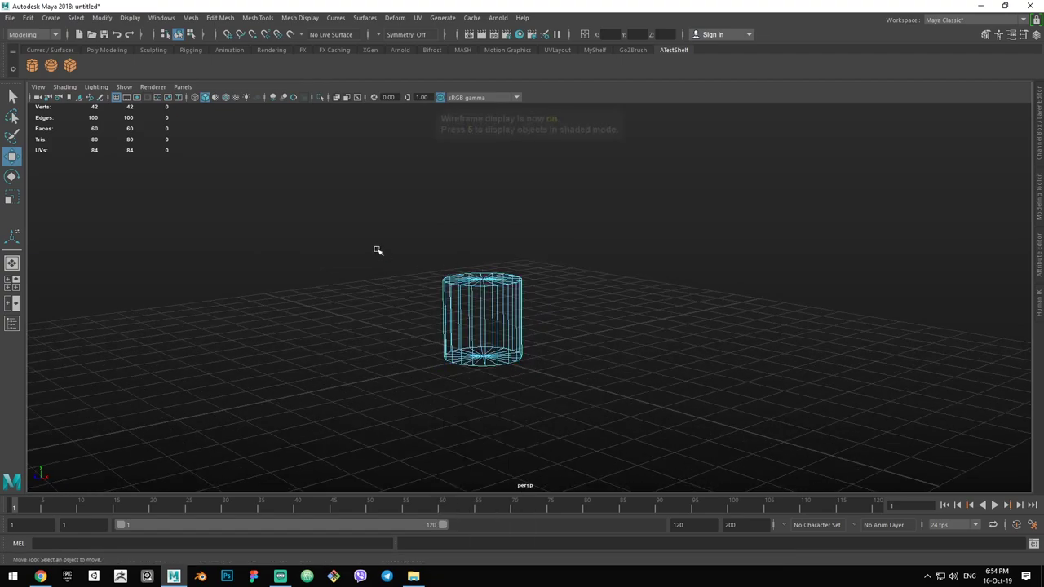
key(q)
drag(377, 250, 587, 303)
ctrl+drag(404, 317, 582, 311)
alt+middle_drag(616, 321, 597, 405)
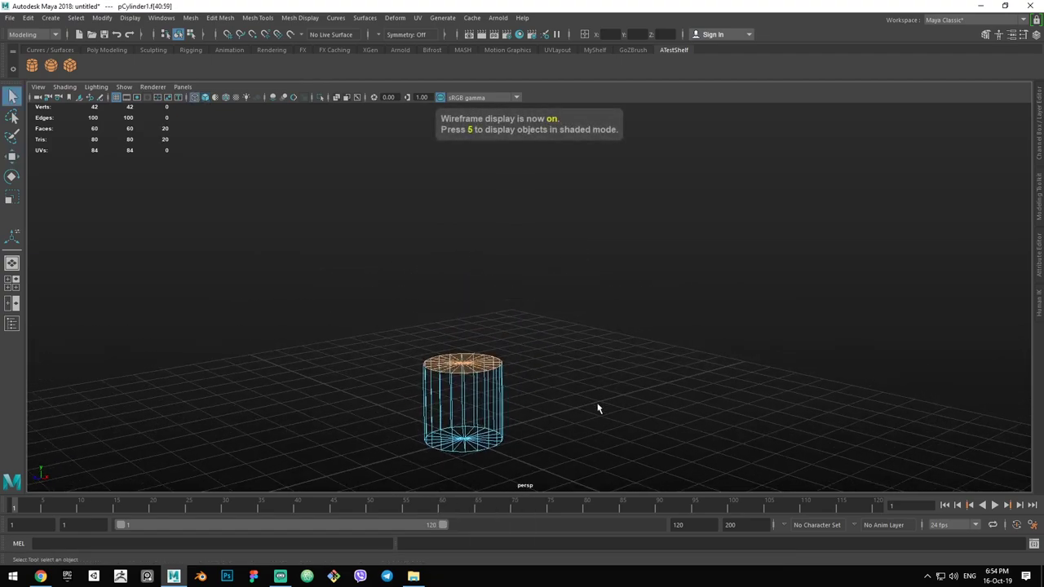
key(w)
key(5)
drag(461, 301, 458, 215)
alt+middle_drag(580, 284, 581, 263)
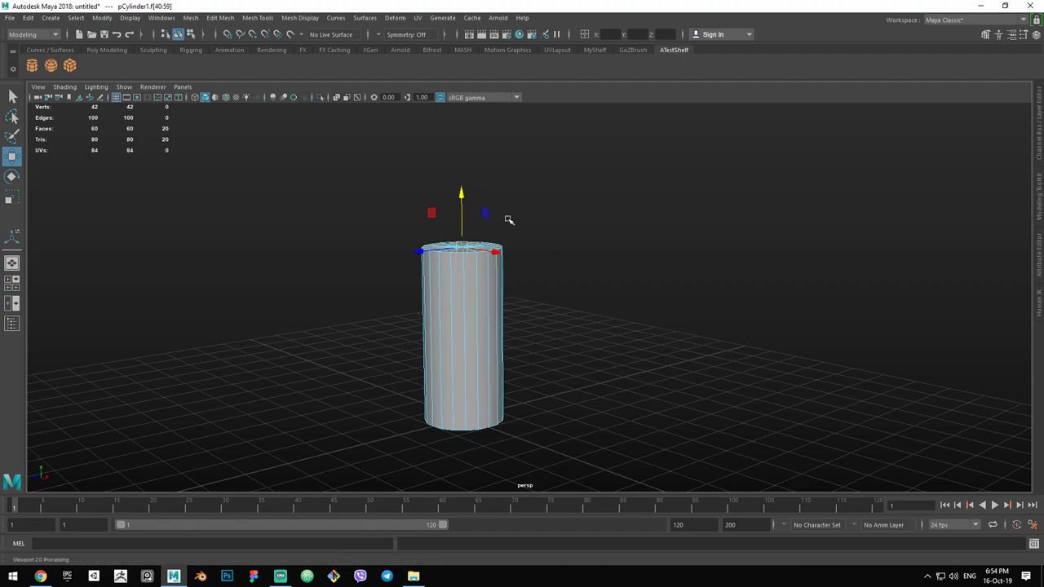
Add the Extrude command from the mesh editing commands to ATestShelf
click(192, 18)
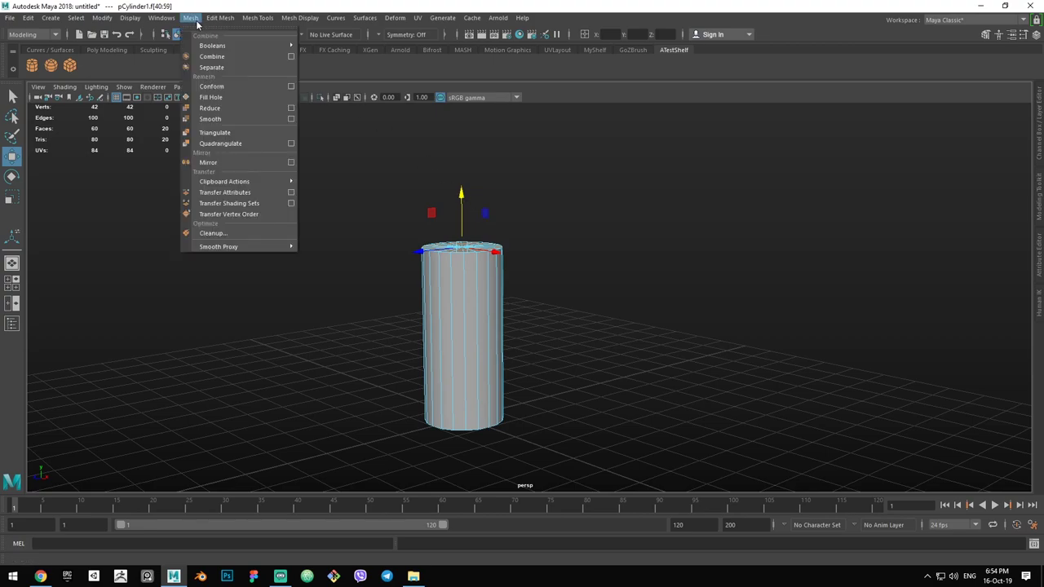
mouse_move(224, 19)
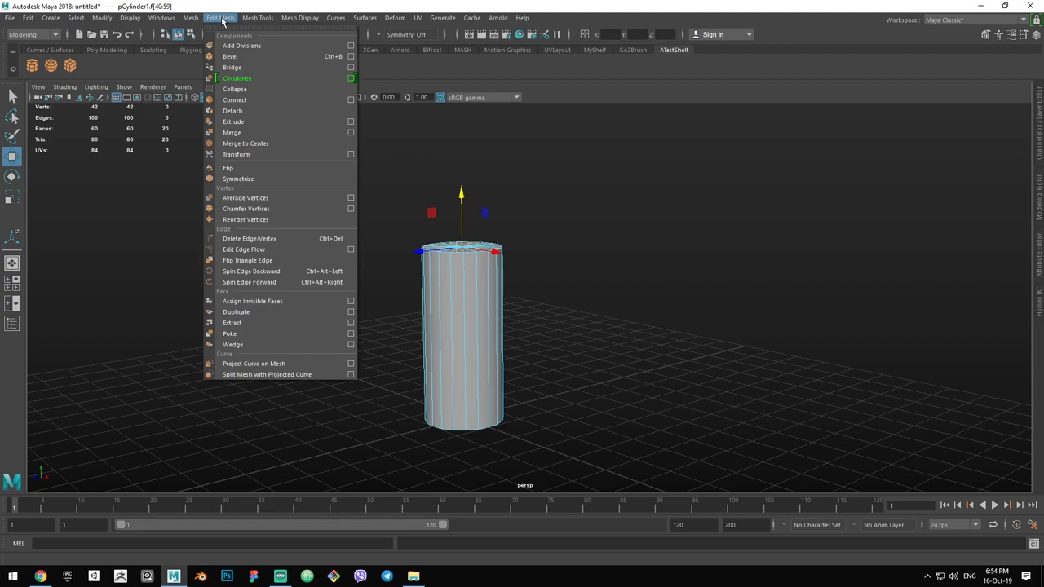
click(540, 360)
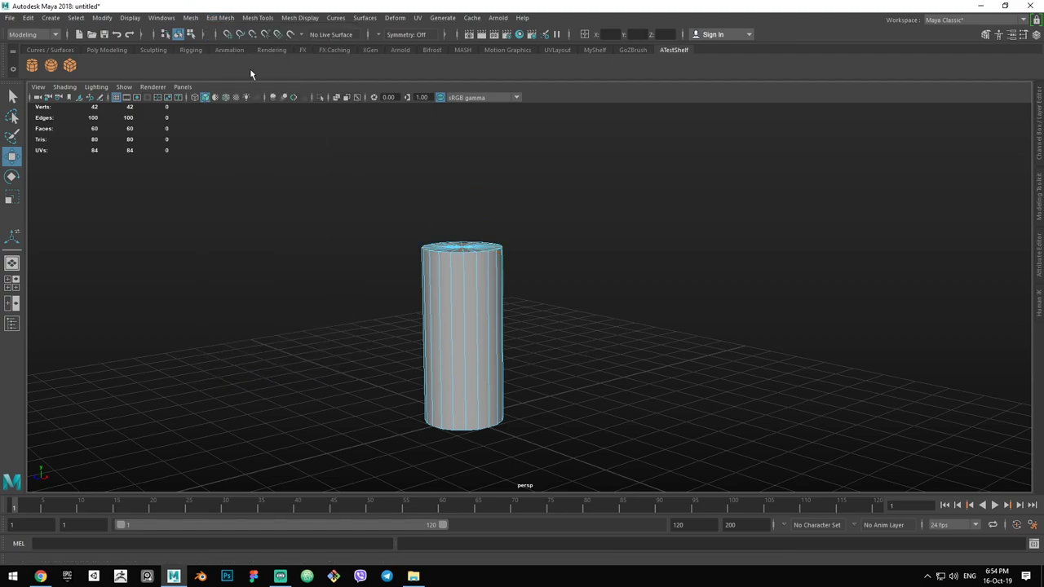
click(219, 18)
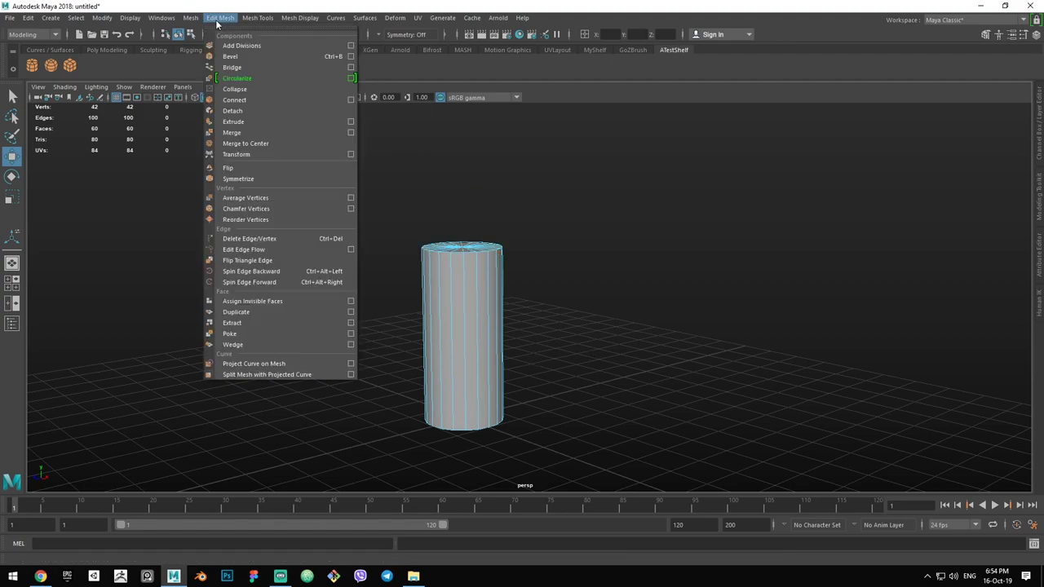
ctrl+shift+click(256, 123)
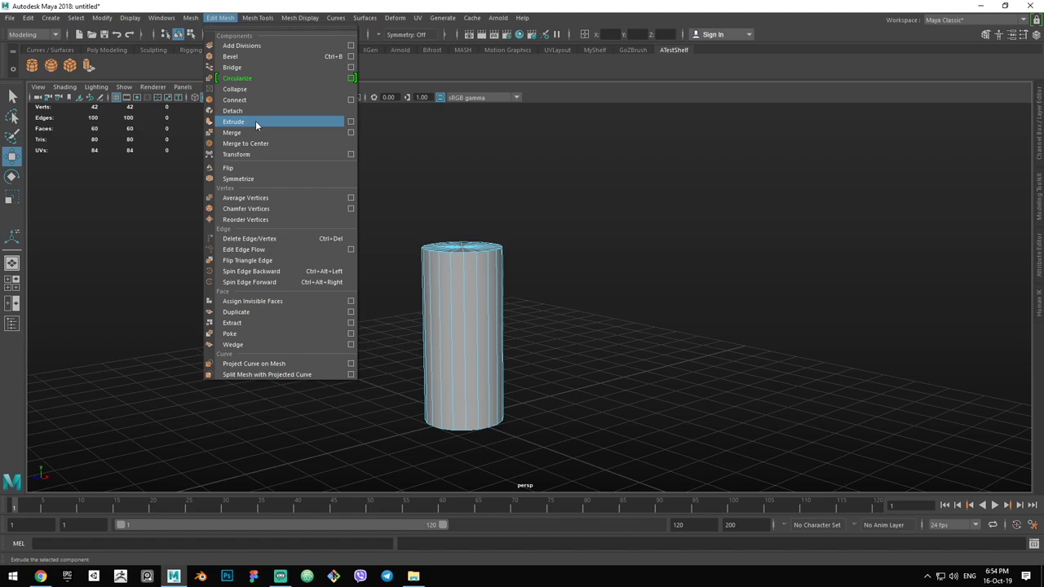
click(109, 66)
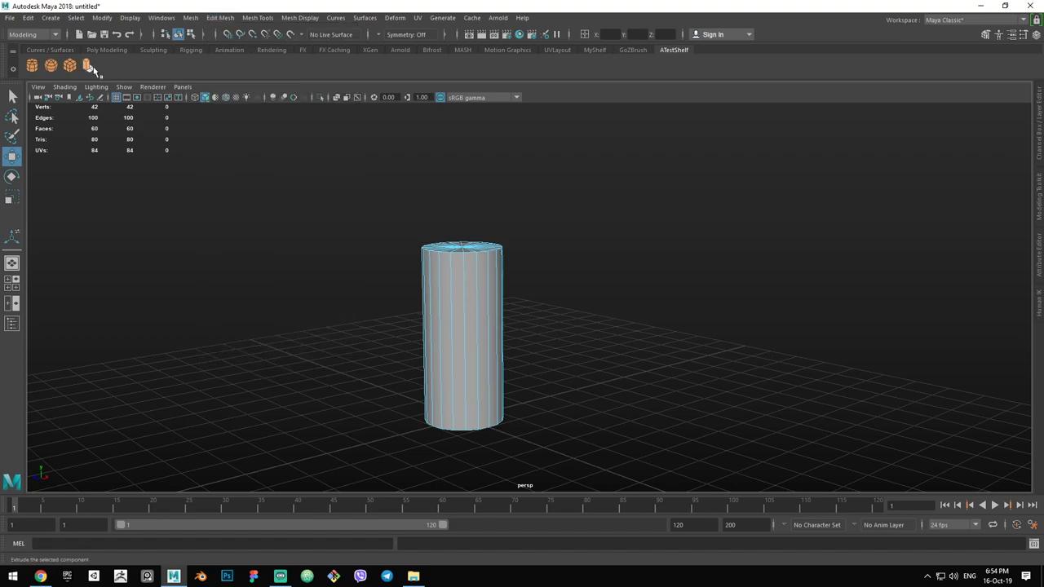
Select only the cylinder's top cap faces and extrude them with the command stored on ATestShelf
right_drag(442, 237, 442, 266)
key(q)
key(4)
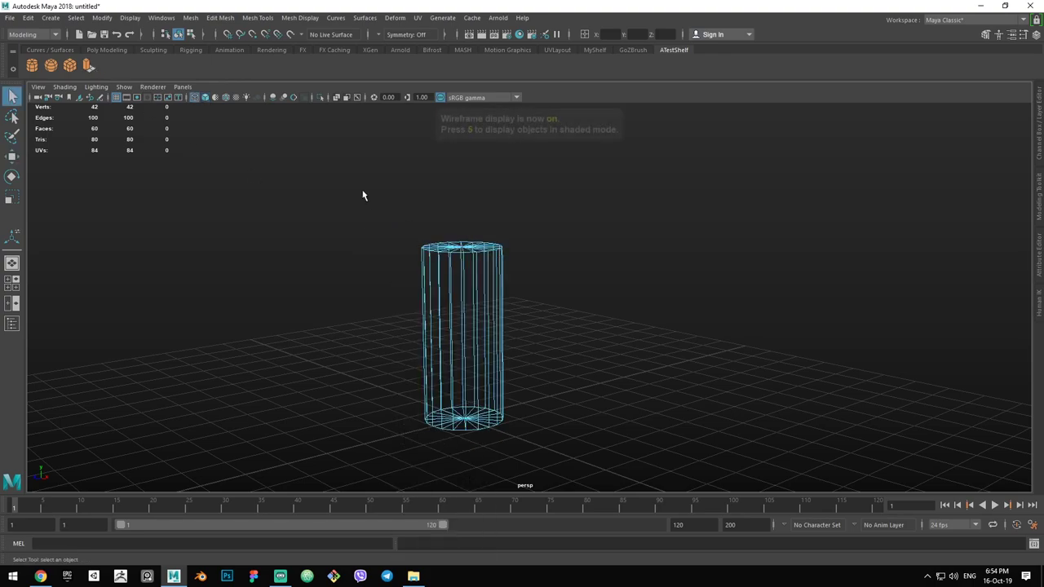
drag(349, 179, 582, 284)
ctrl+drag(678, 317, 294, 283)
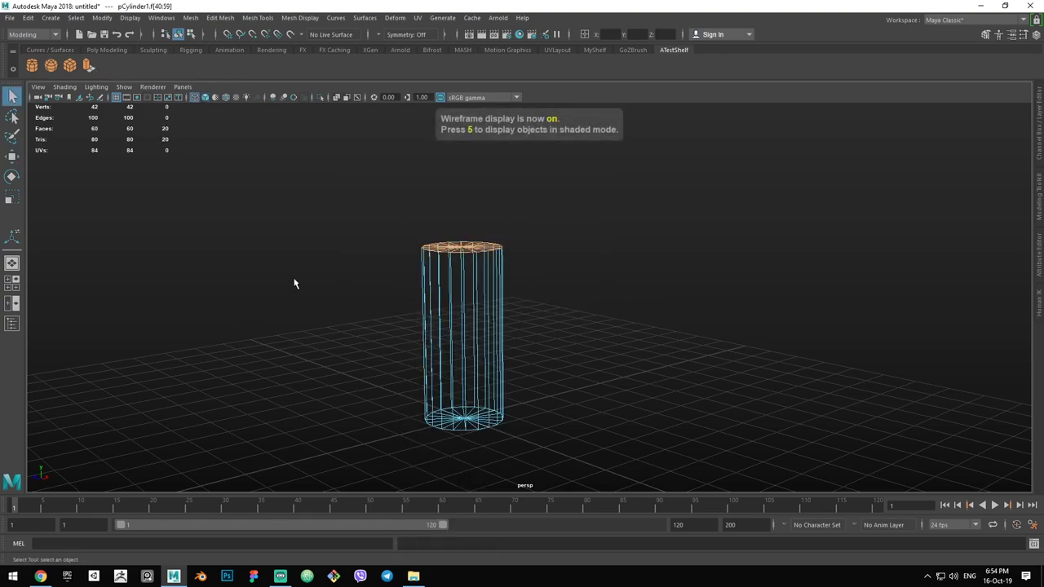
click(89, 66)
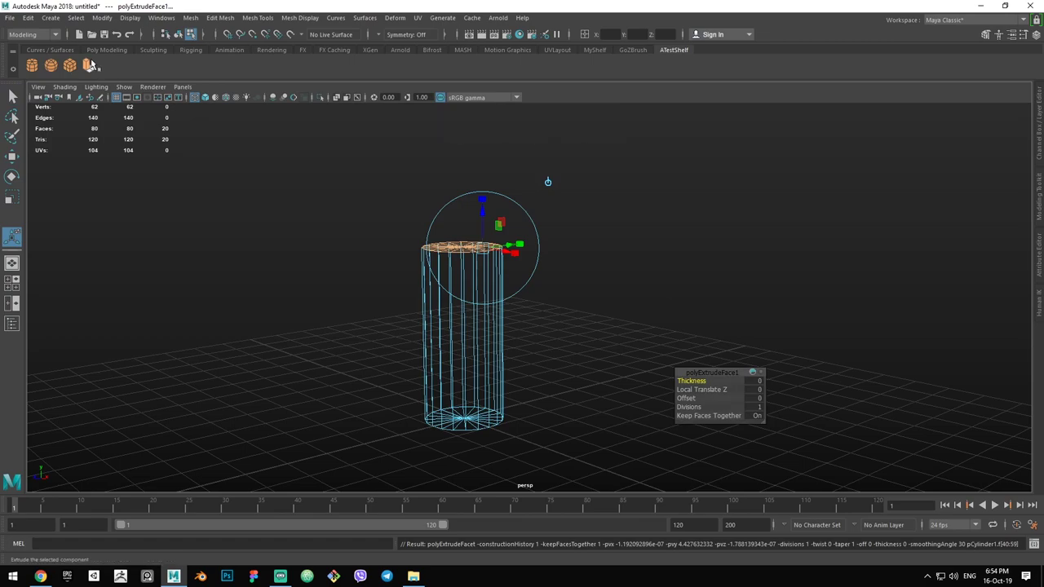
Scale the extruded cap faces slightly inward and raise them to form the first ring of a bottle shoulder
alt+middle_drag(608, 246, 605, 254)
alt+drag(605, 253, 504, 216)
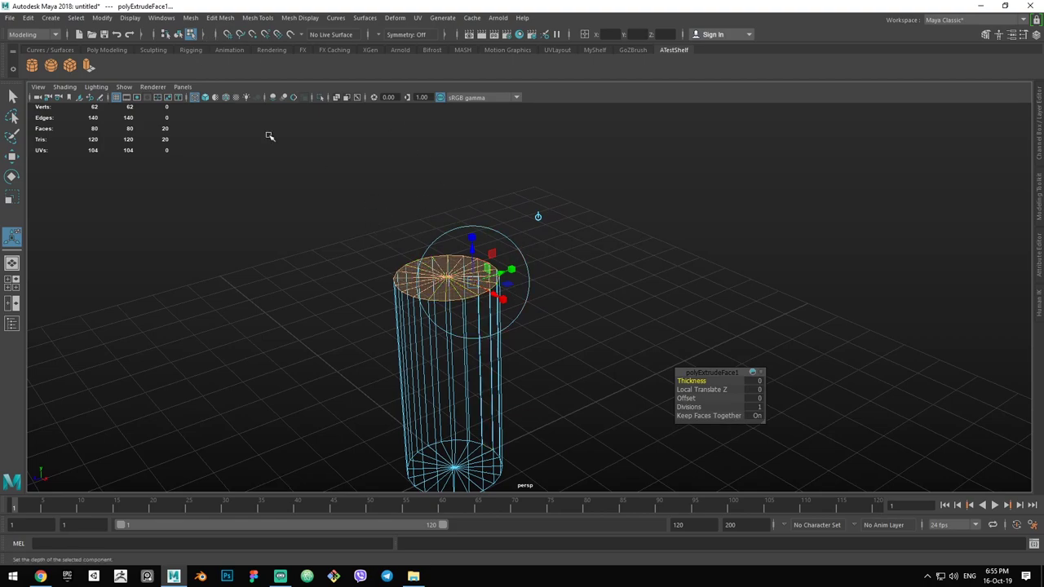
alt+middle_drag(497, 277, 522, 269)
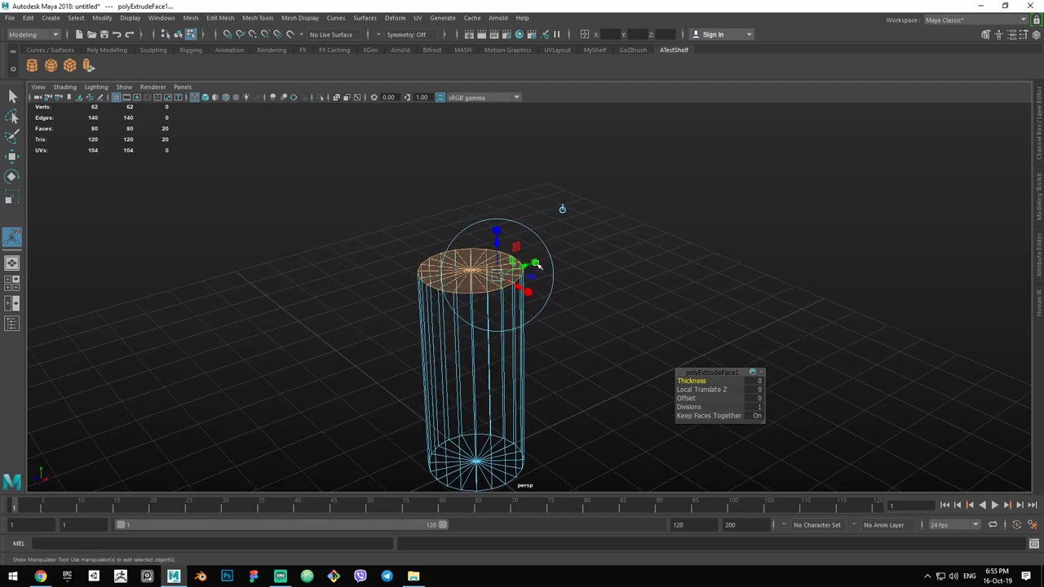
key(r)
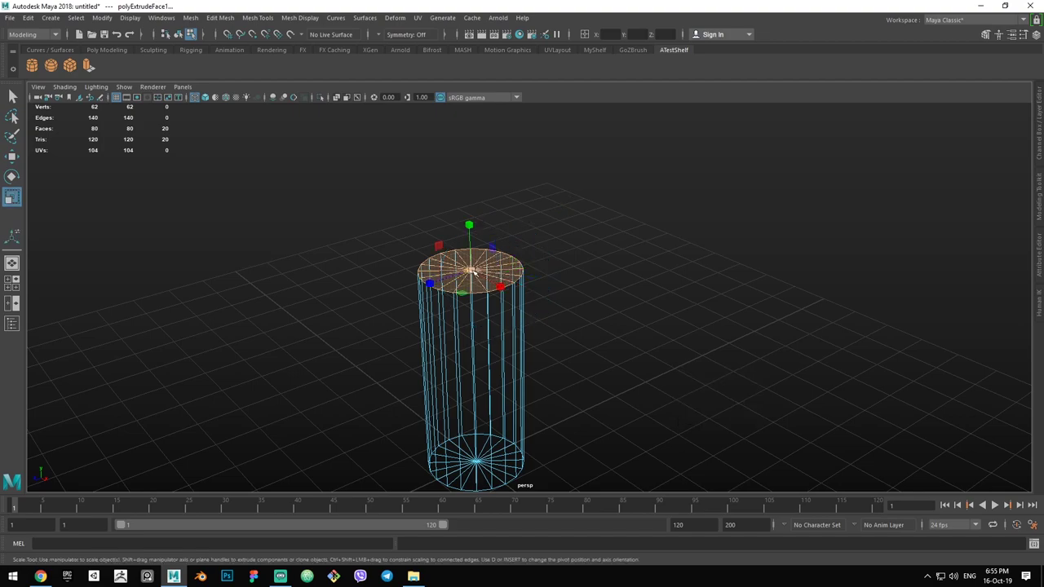
click(470, 269)
drag(464, 269, 460, 270)
key(w)
drag(469, 226, 469, 209)
Extrude the cap faces again, raising and scaling them inward to form the second shoulder ring
key(ctrl+e)
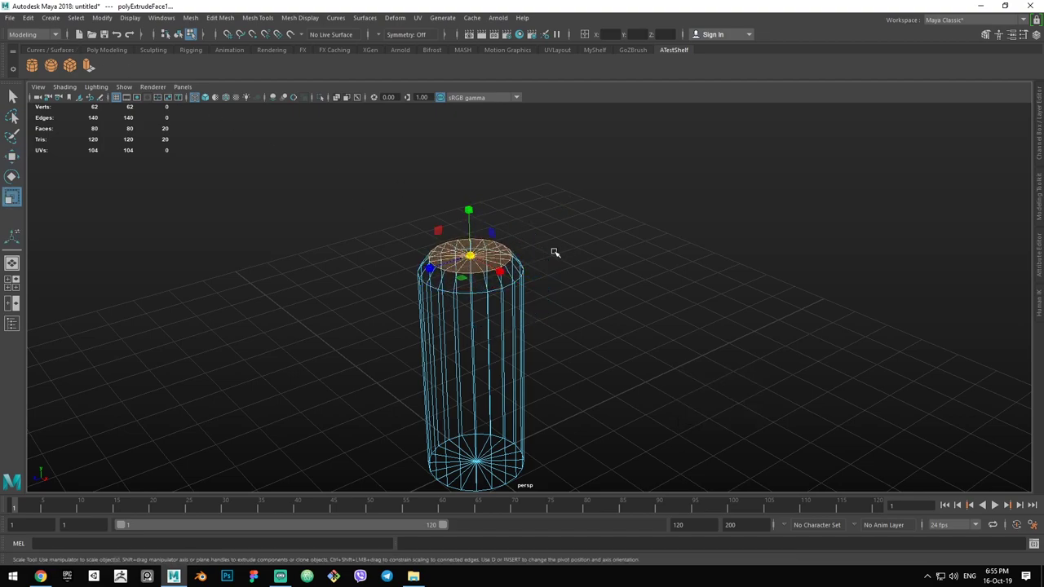
key(w)
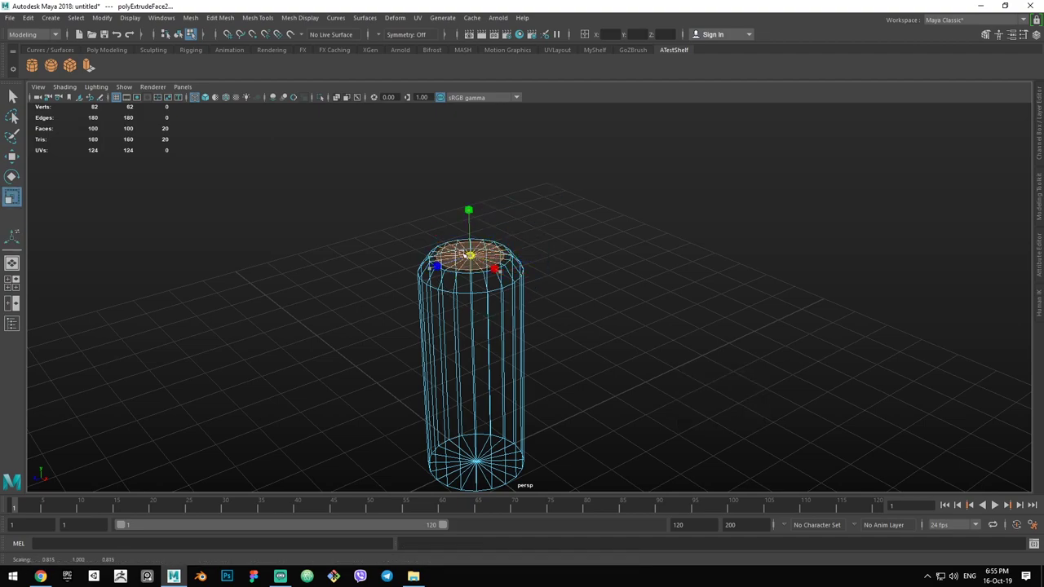
drag(470, 210, 467, 194)
key(r)
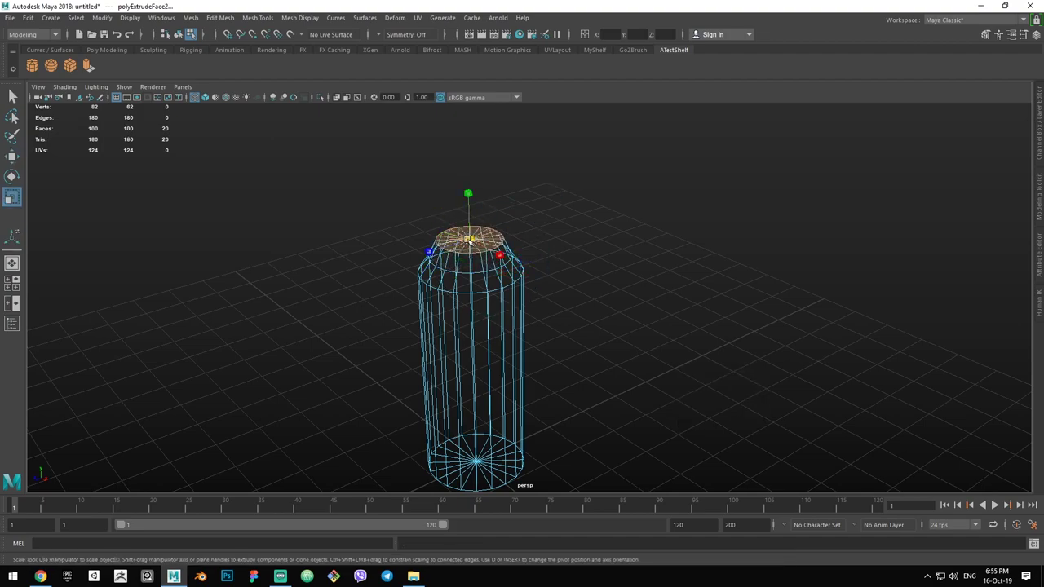
drag(468, 240, 458, 241)
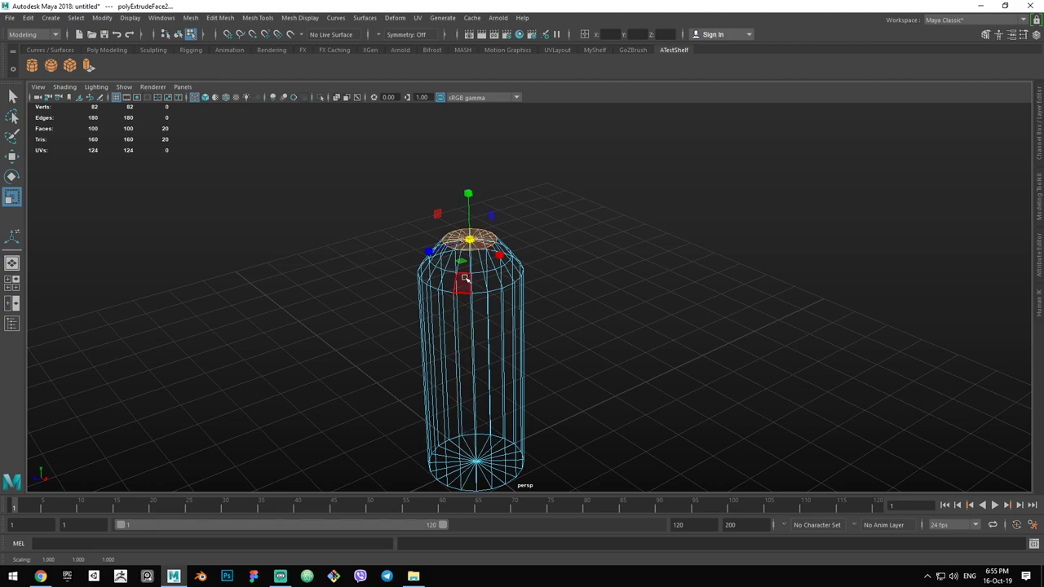
Extrude the small cap faces once more and pull them straight up into a long bottle neck
key(ctrl+e)
mouse_move(555, 235)
alt+right_down()
mouse_move(533, 185)
mouse_move(539, 236)
alt+right_up()
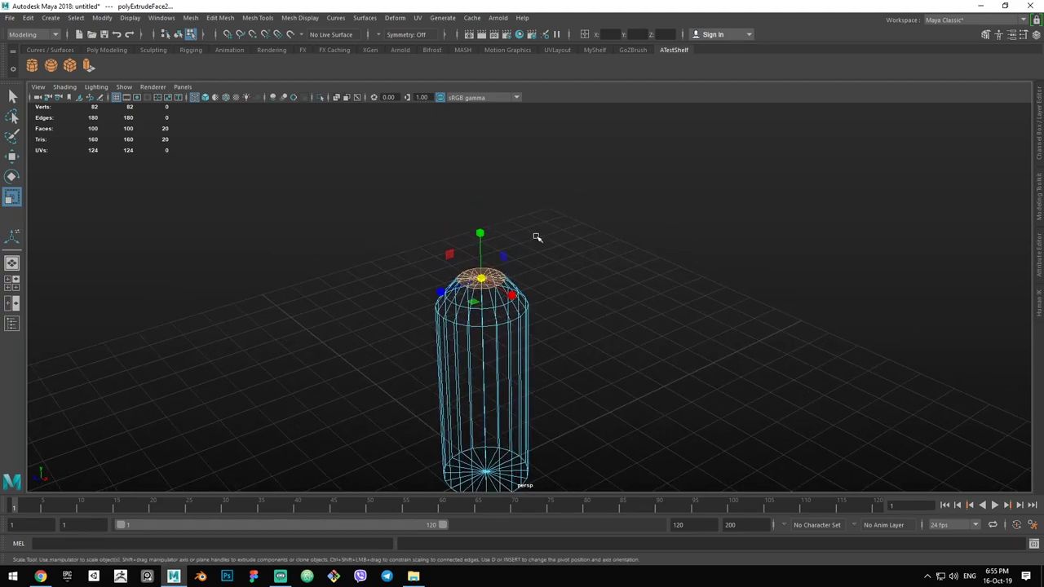
key(w)
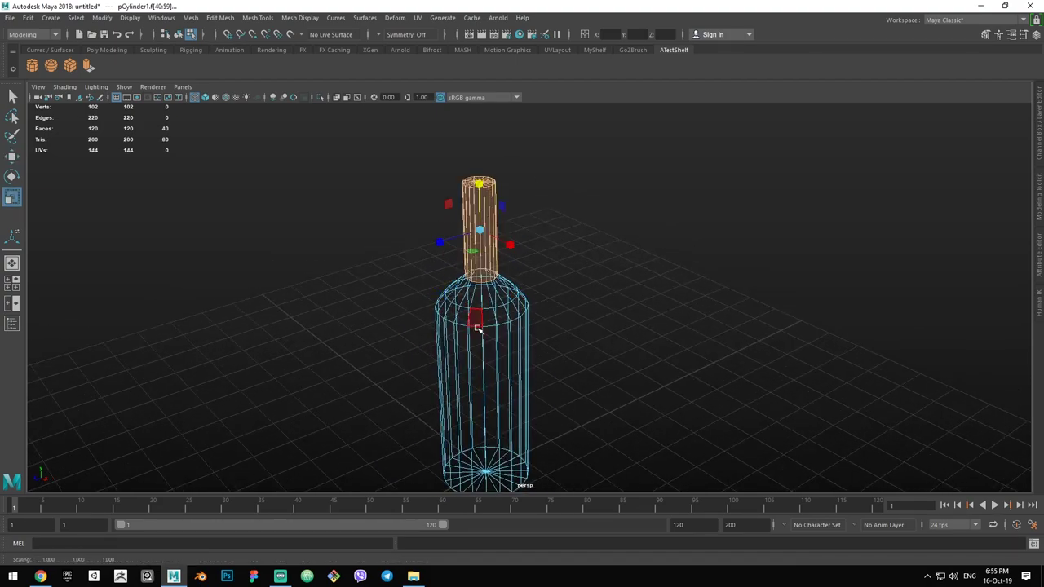
Select the edge loop where the bottle's straight body meets its shoulder
right_drag(478, 263, 477, 222)
alt+middle_drag(576, 317, 595, 247)
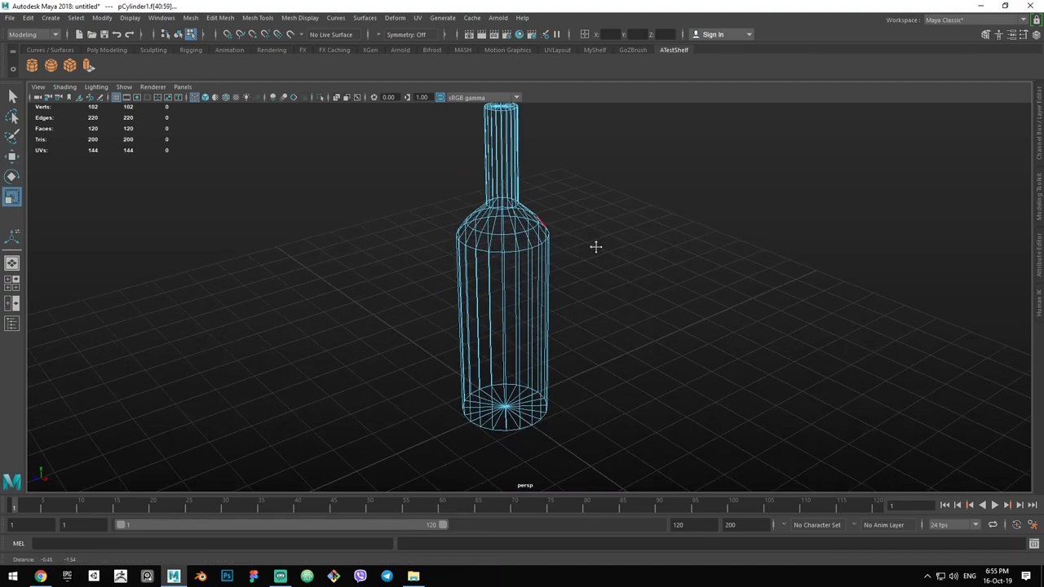
alt+right_drag(595, 247, 632, 263)
alt+middle_drag(632, 263, 618, 370)
key(q)
double_click(489, 354)
alt+right_drag(612, 326, 575, 298)
alt+middle_drag(575, 299, 580, 261)
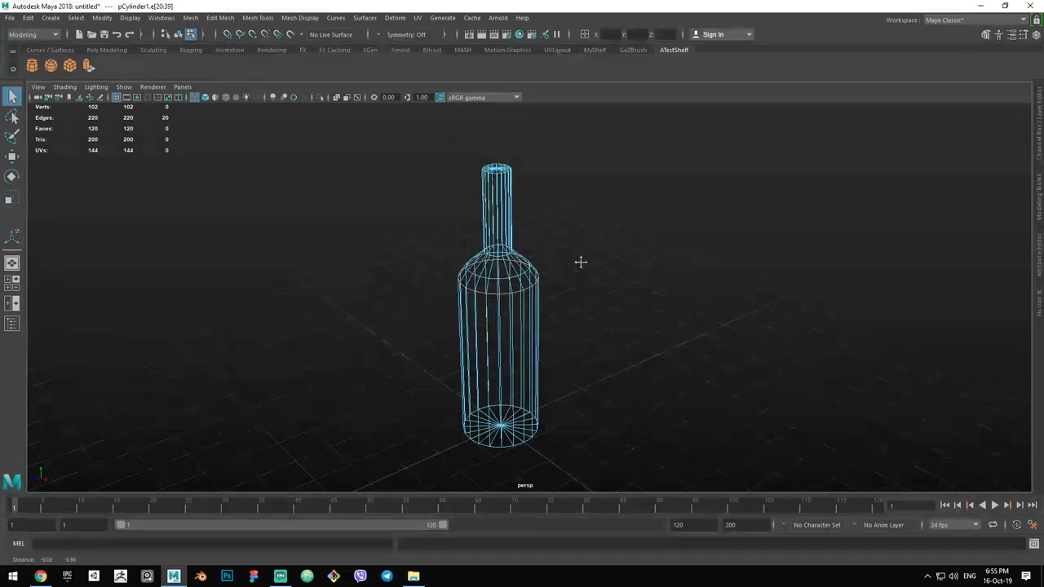
alt+drag(579, 261, 578, 265)
Add the Bevel command from the mesh editing commands to ATestShelf
click(220, 18)
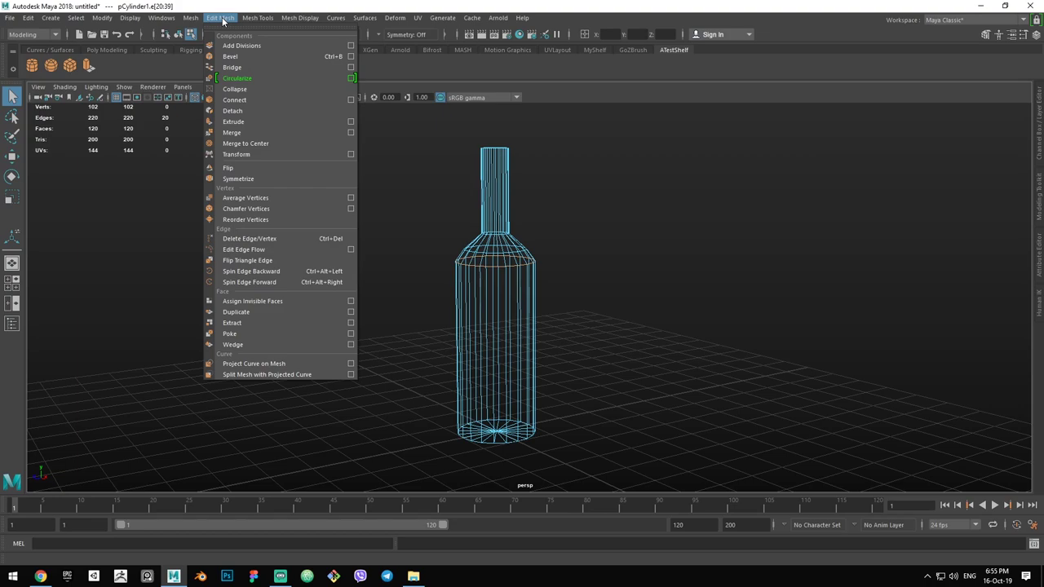
ctrl+shift+click(288, 57)
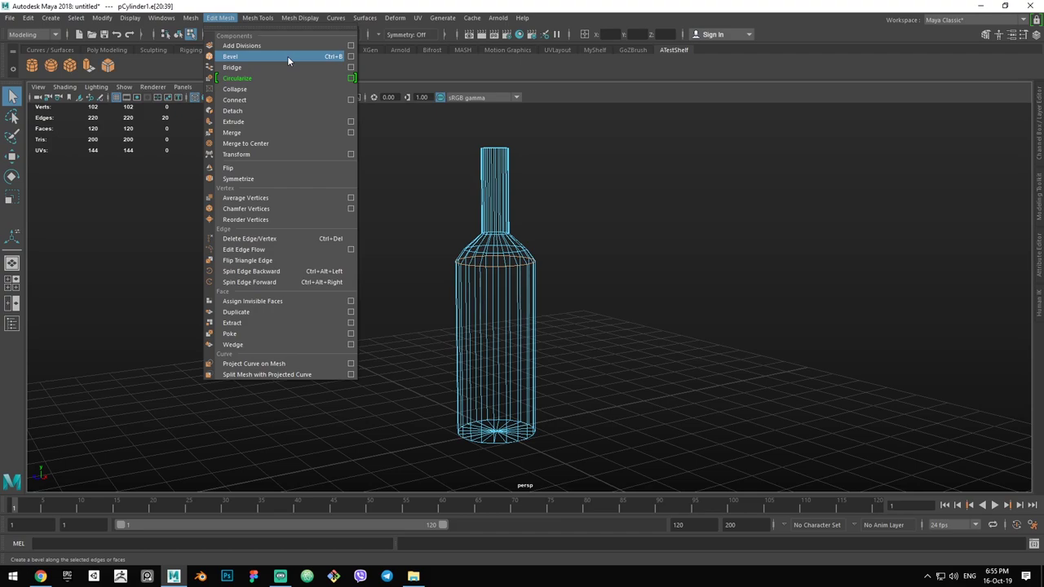
click(144, 63)
Show the bottle shaded and bevel the selected shoulder edge loop with the command stored on ATestShelf
alt+drag(475, 198, 607, 296)
key(5)
scroll(608, 296, up, 2)
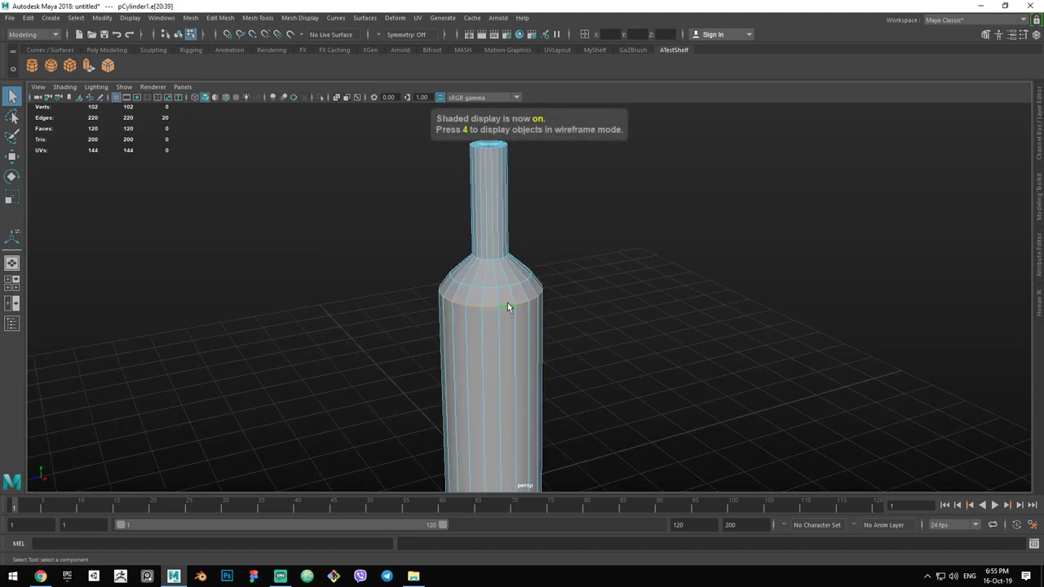
click(108, 67)
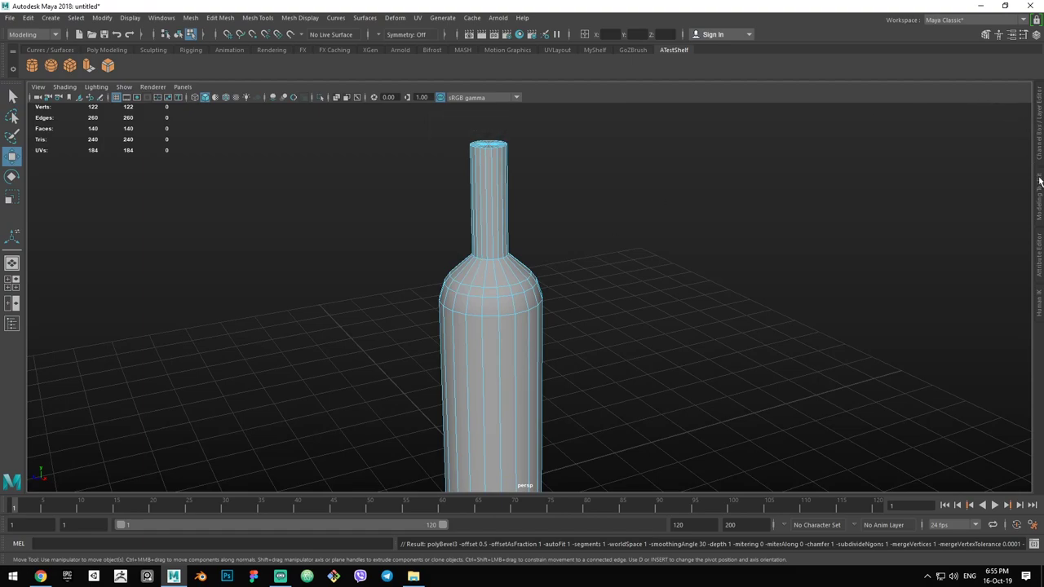
Select the bottle and open the polyBevel1 settings among its construction inputs
click(1039, 263)
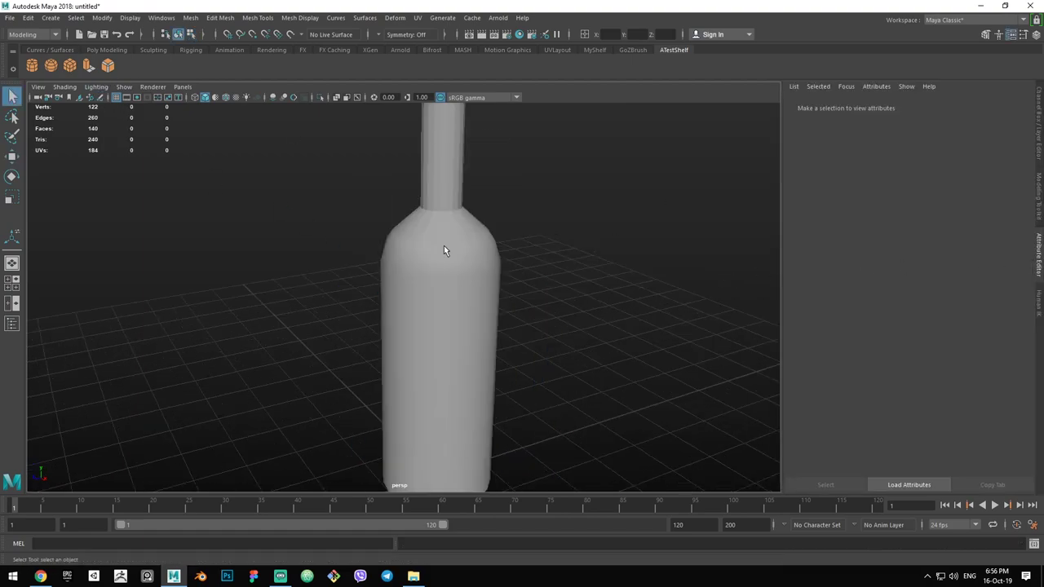
click(443, 250)
click(1039, 147)
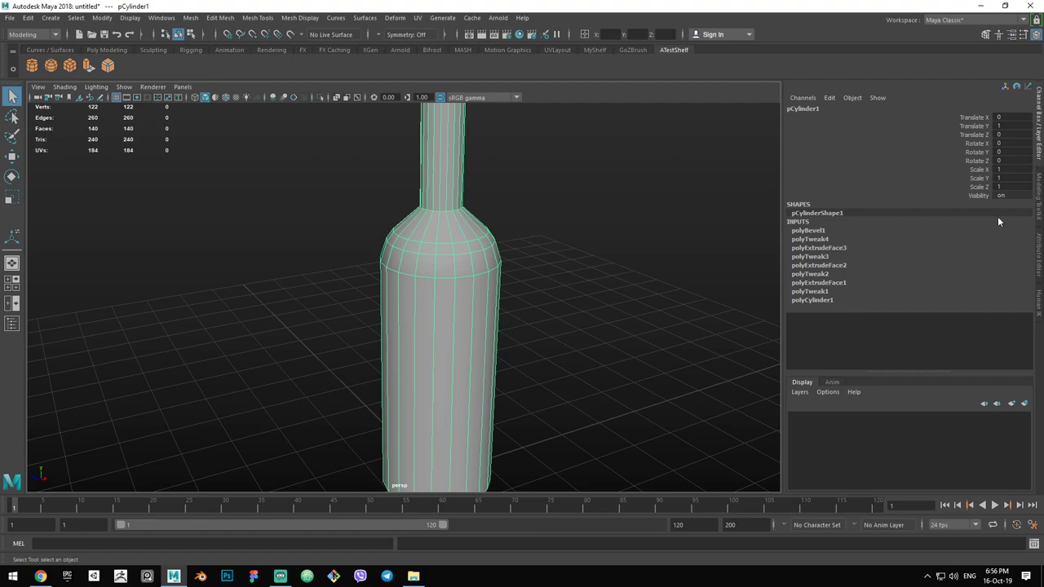
click(820, 231)
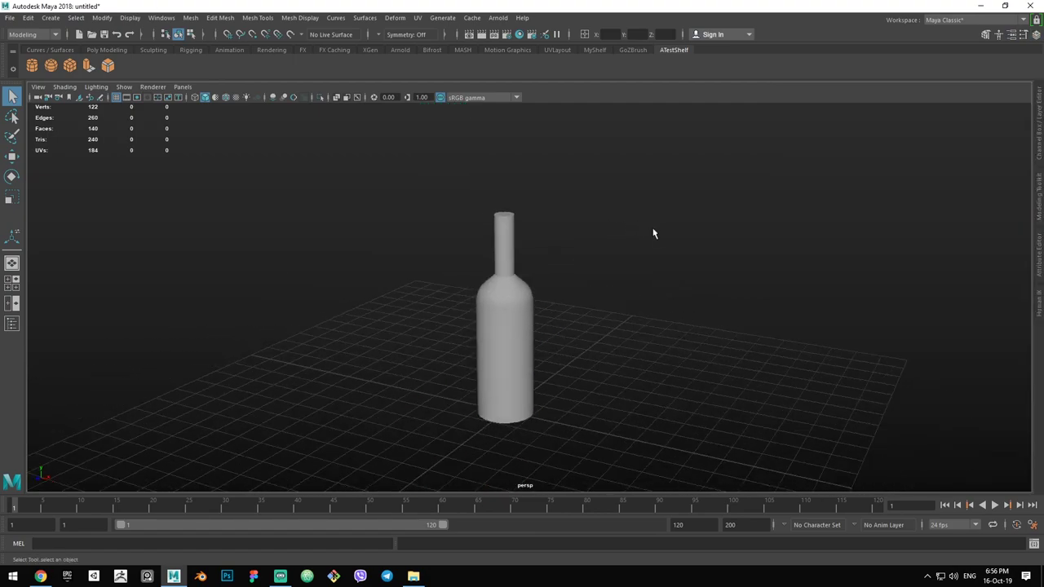
Examine the commands collected on the existing MyShelf shelf and return to ATestShelf
alt+middle_drag(652, 231, 608, 237)
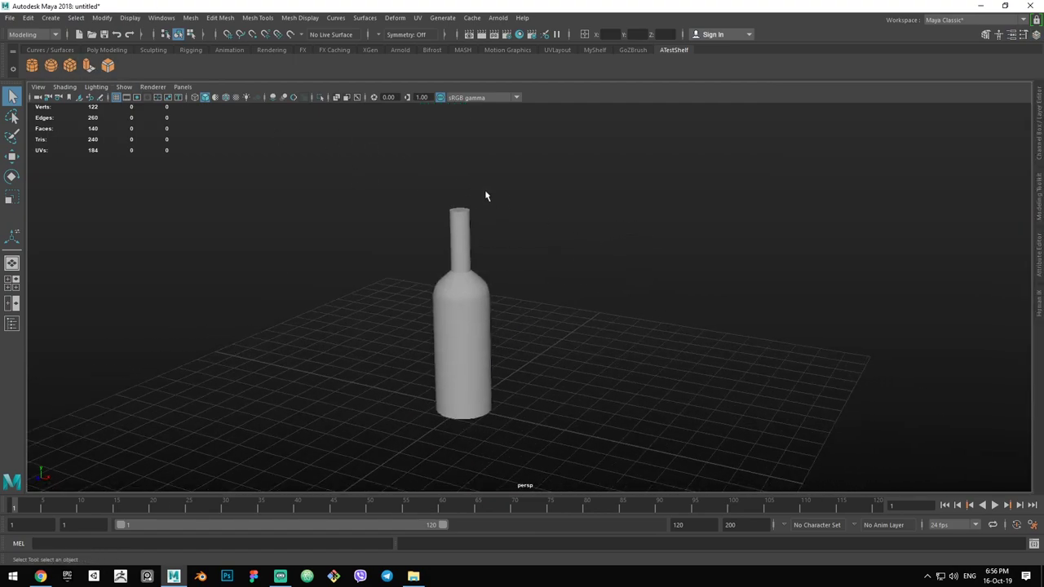
alt+middle_drag(484, 198, 557, 202)
alt+right_drag(558, 202, 569, 263)
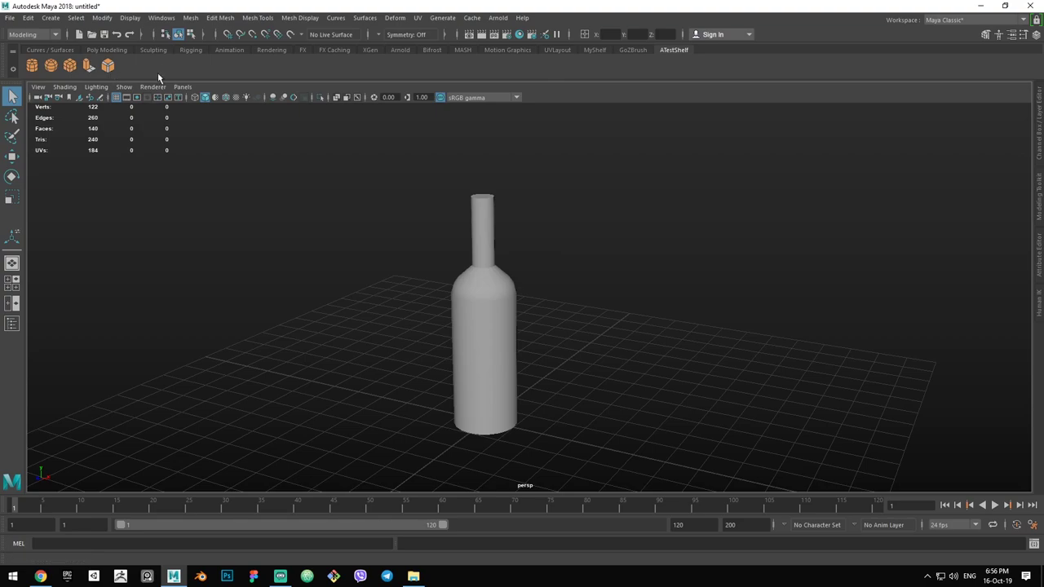
click(594, 51)
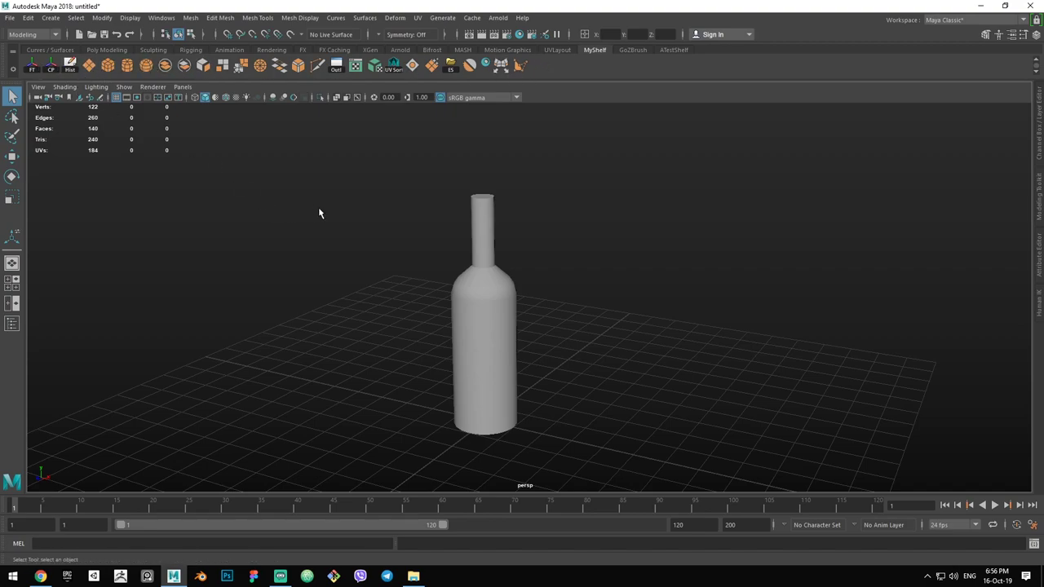
mouse_move(383, 214)
alt+mouse_down()
mouse_move(356, 207)
mouse_move(380, 226)
alt+mouse_up()
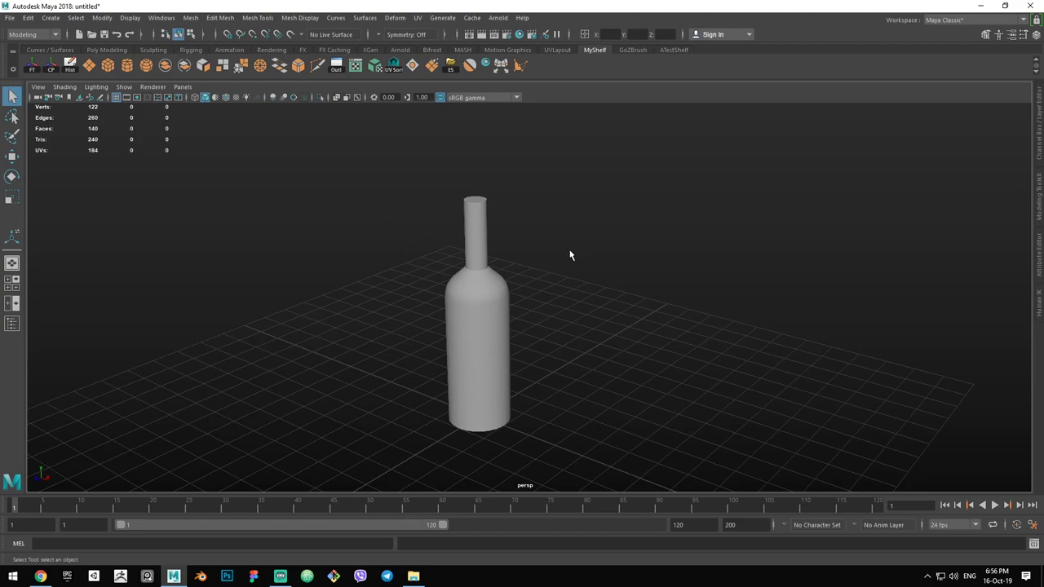
alt+drag(505, 265, 523, 256)
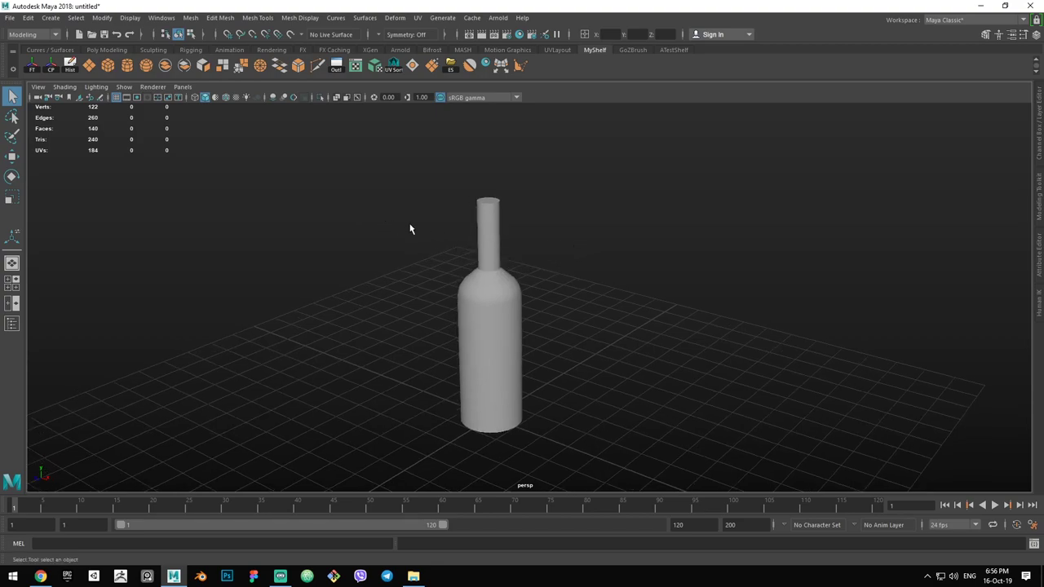
alt+right_drag(457, 220, 489, 269)
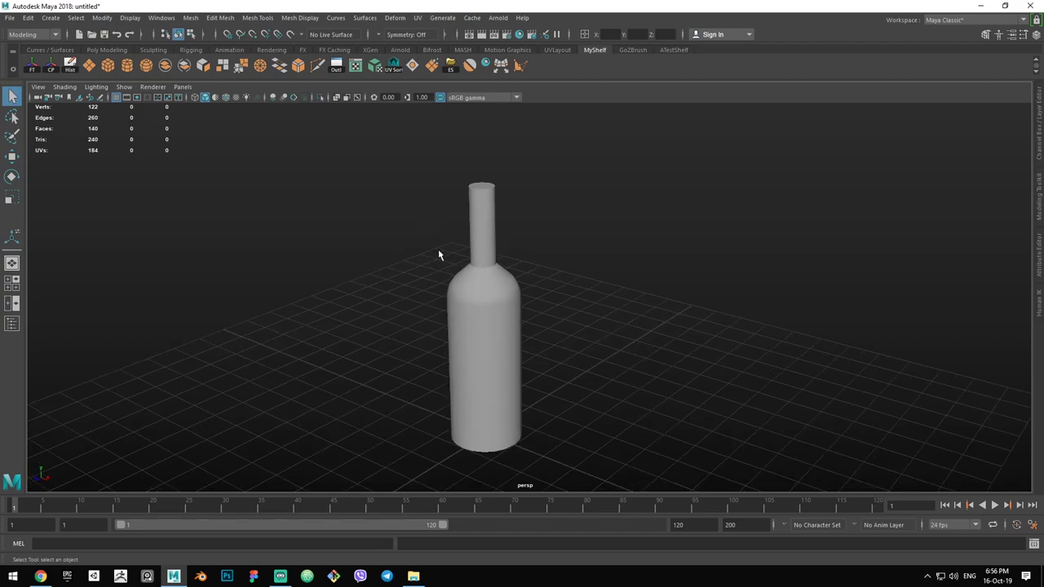
click(674, 49)
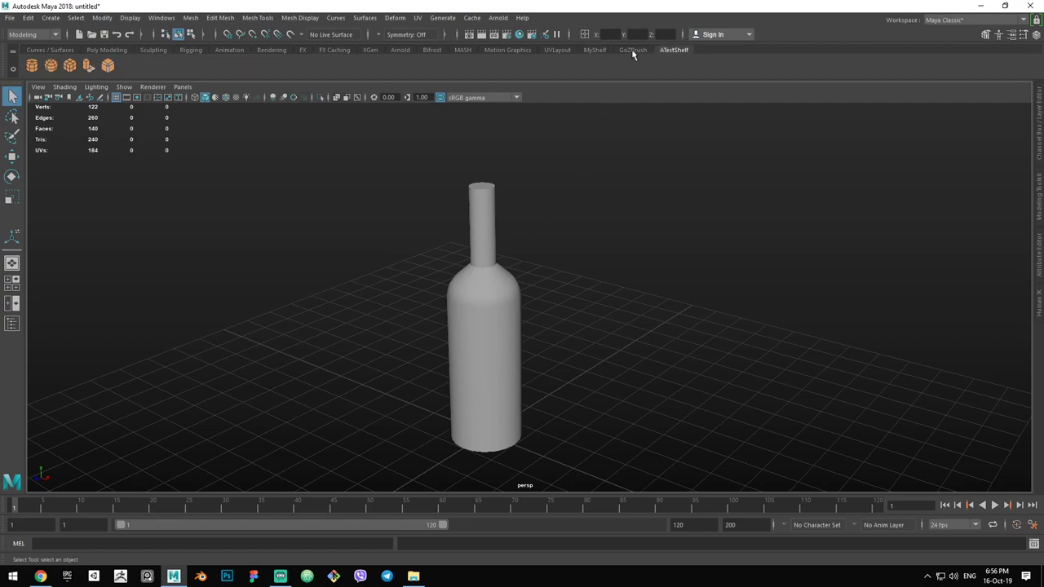